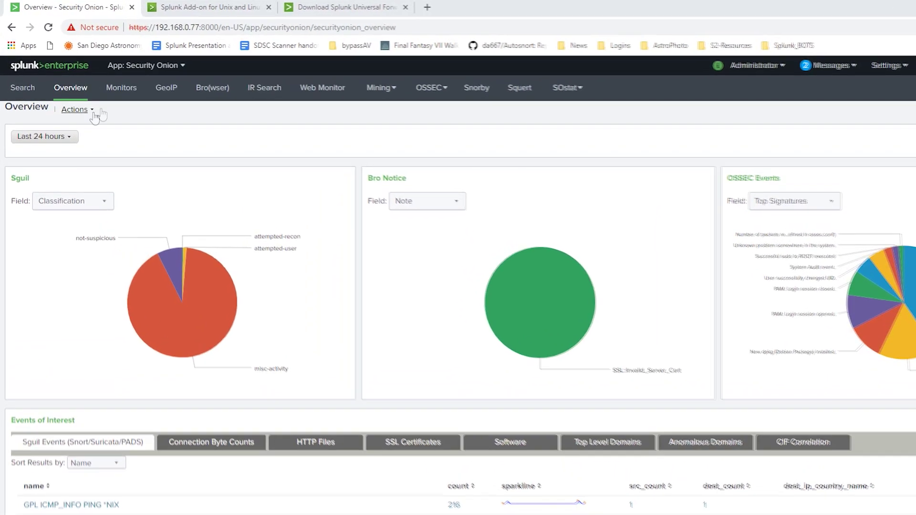
Step: Look over the Unix and Linux add-on and Universal Forwarder pages, then return to the Security Onion dashboard
click(228, 10)
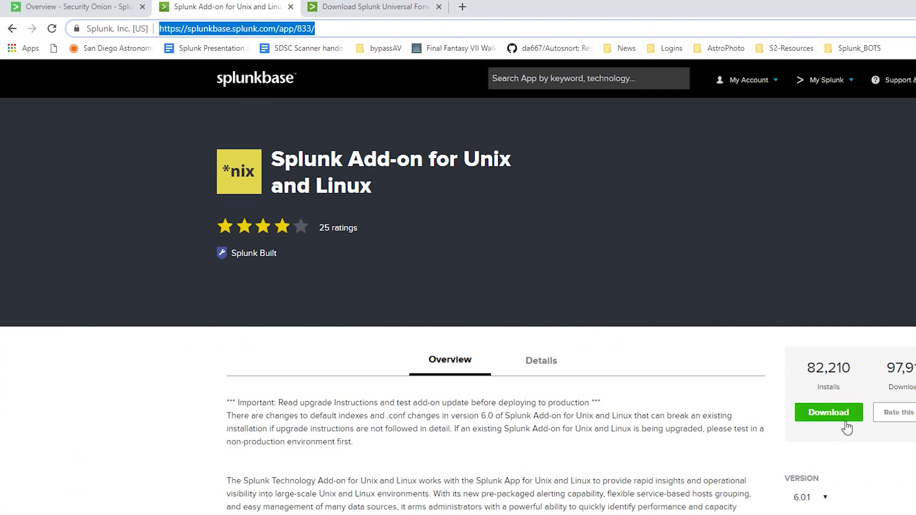
click(377, 6)
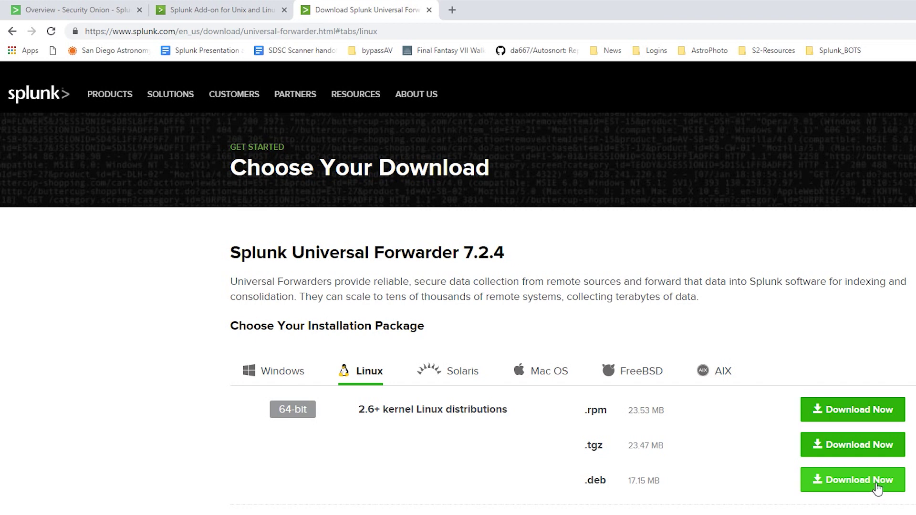
click(100, 13)
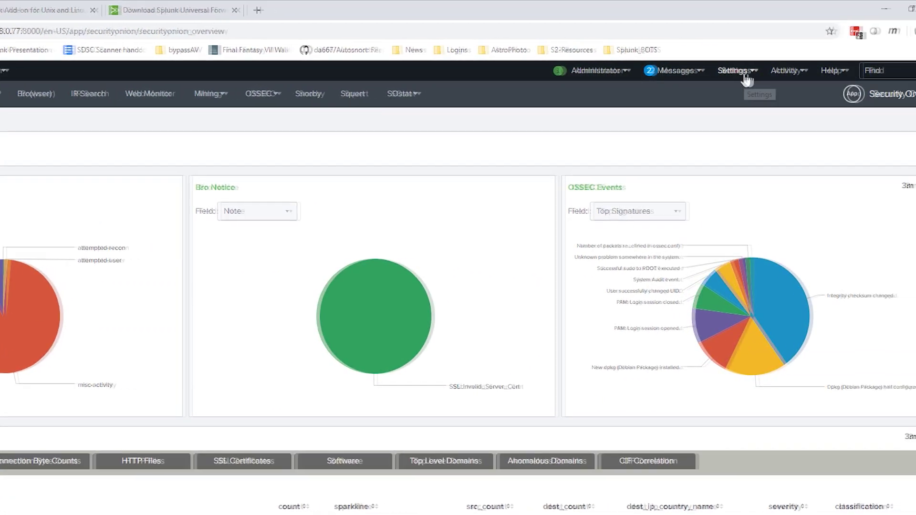
Step: Add and save a new receiving port 9997 under Forwarding and receiving
click(791, 72)
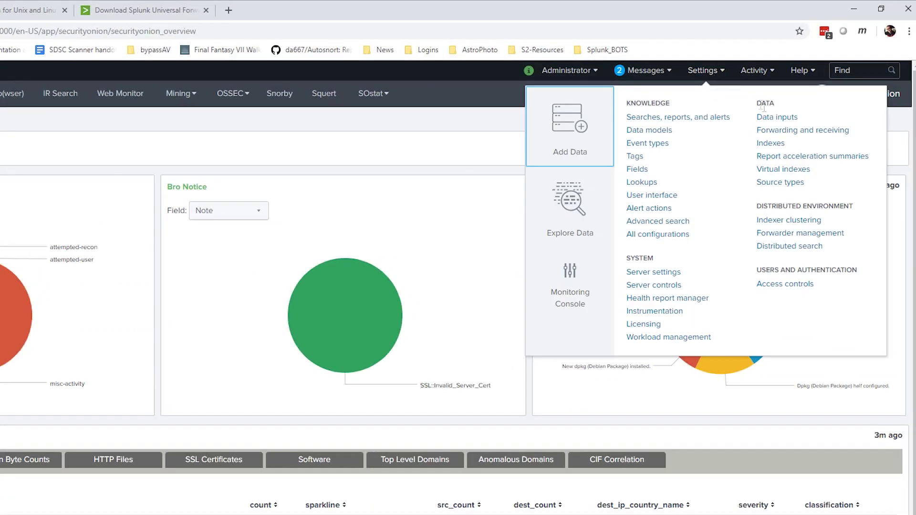
click(818, 132)
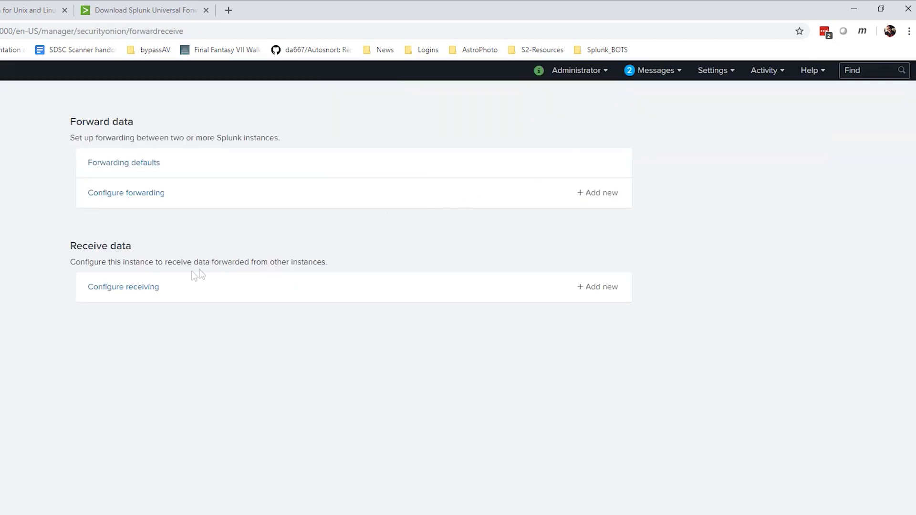
click(141, 287)
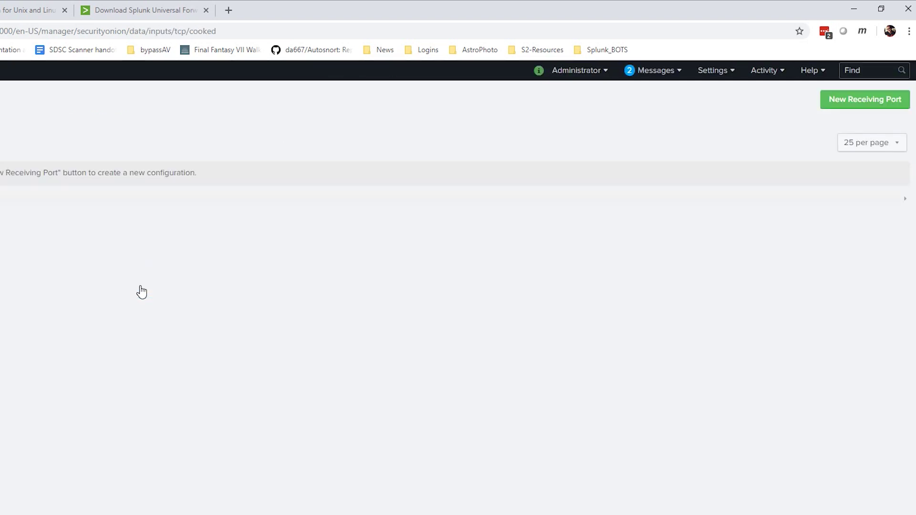
click(853, 103)
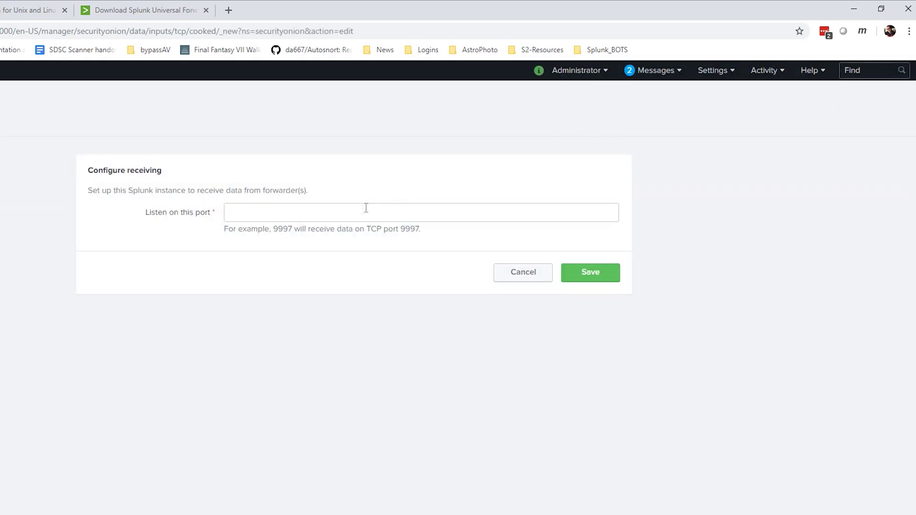
click(364, 210)
text(9997)
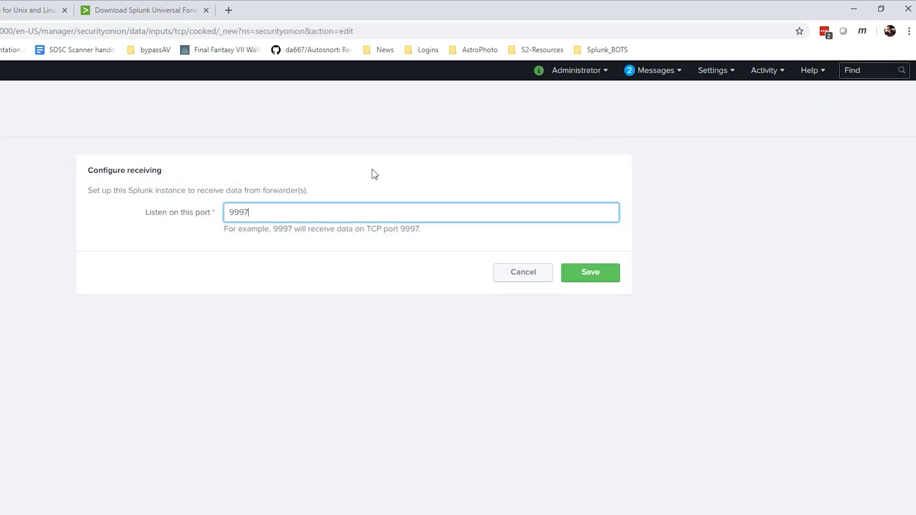
click(573, 274)
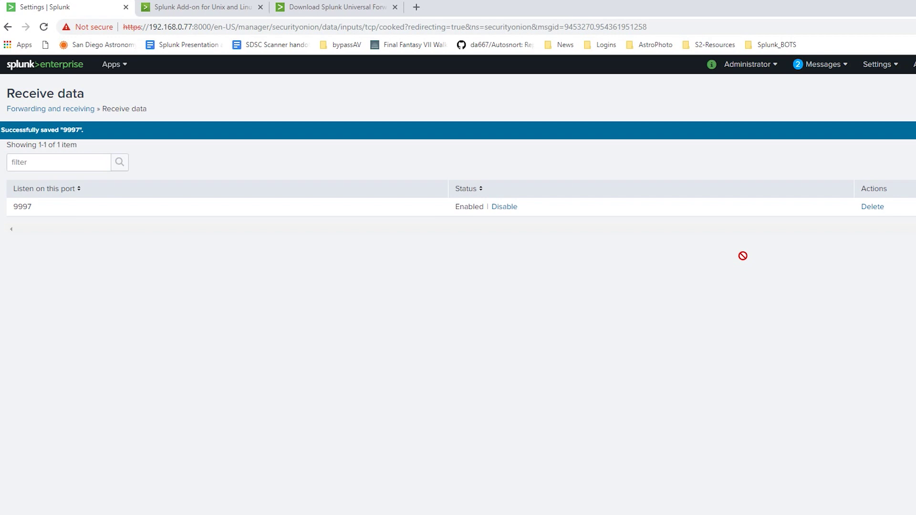
Step: Create and save a new index named 'linux' from Settings > Indexes
click(885, 71)
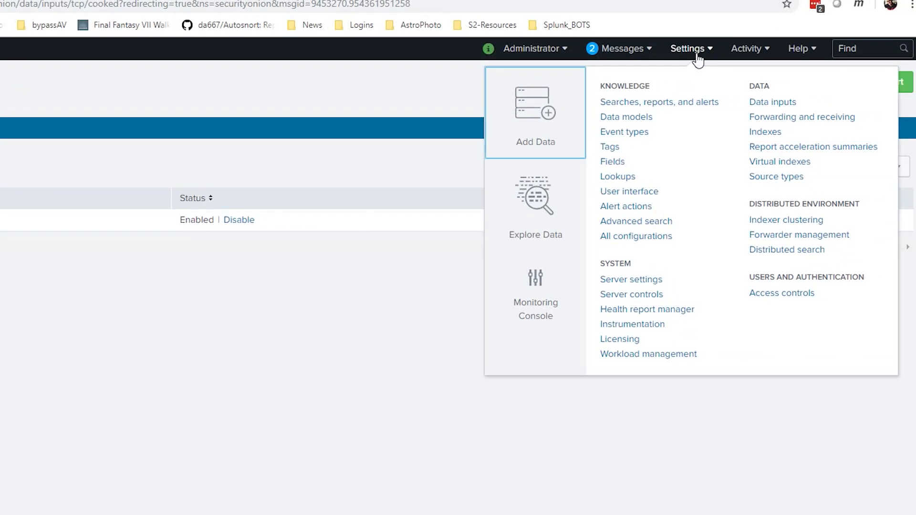
click(763, 133)
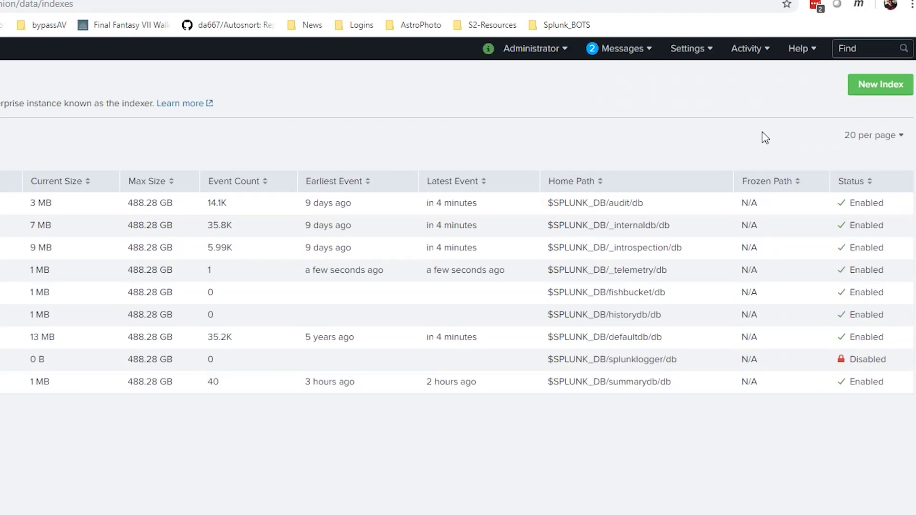
click(861, 91)
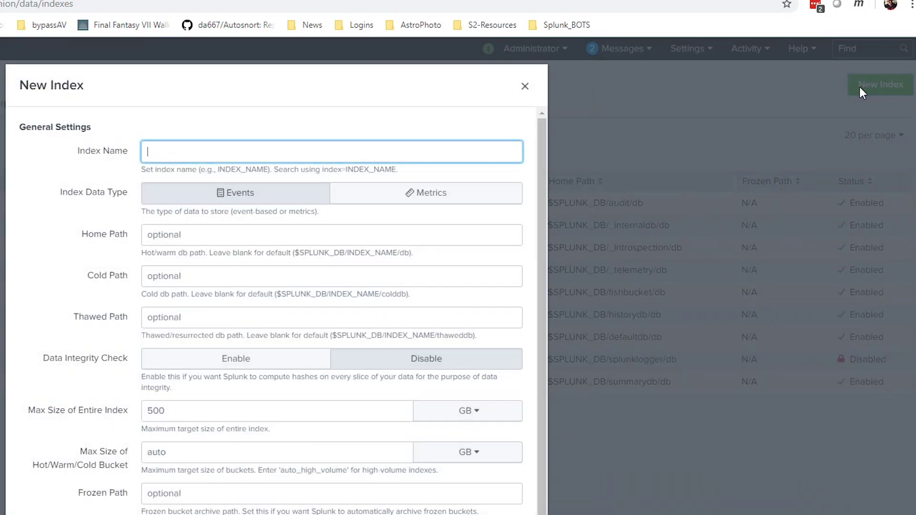
text(linux)
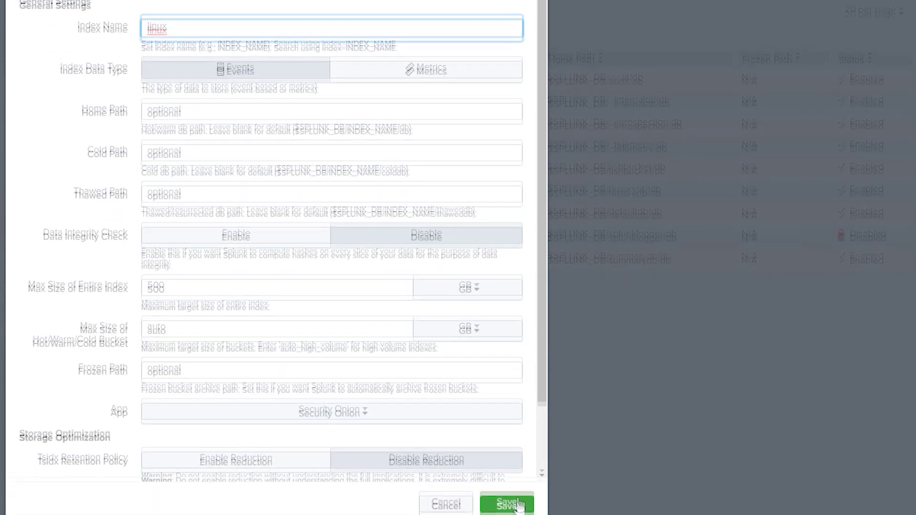
click(519, 485)
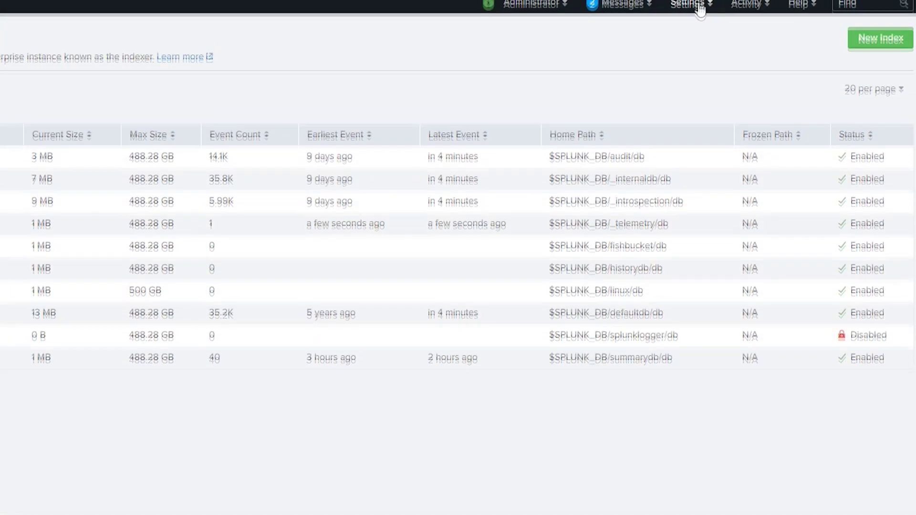
Step: Open the admin role for editing under Access controls > Roles
click(699, 5)
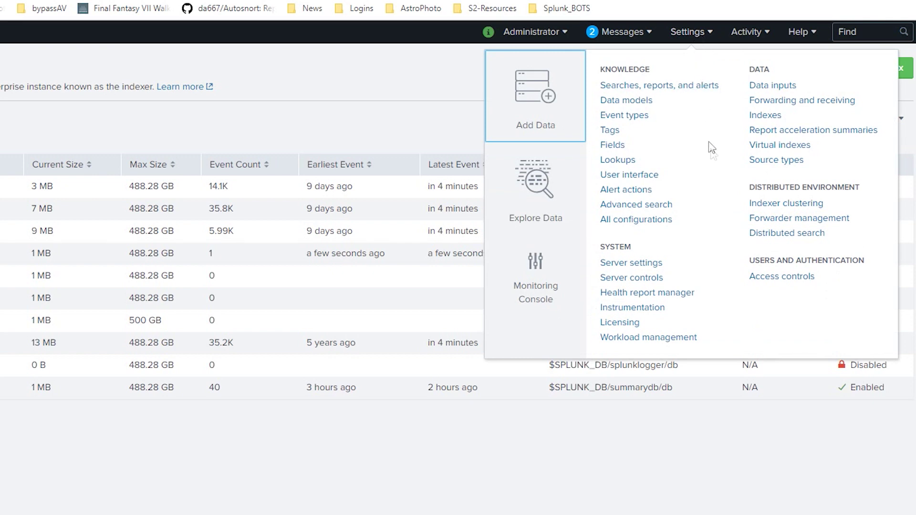
click(810, 282)
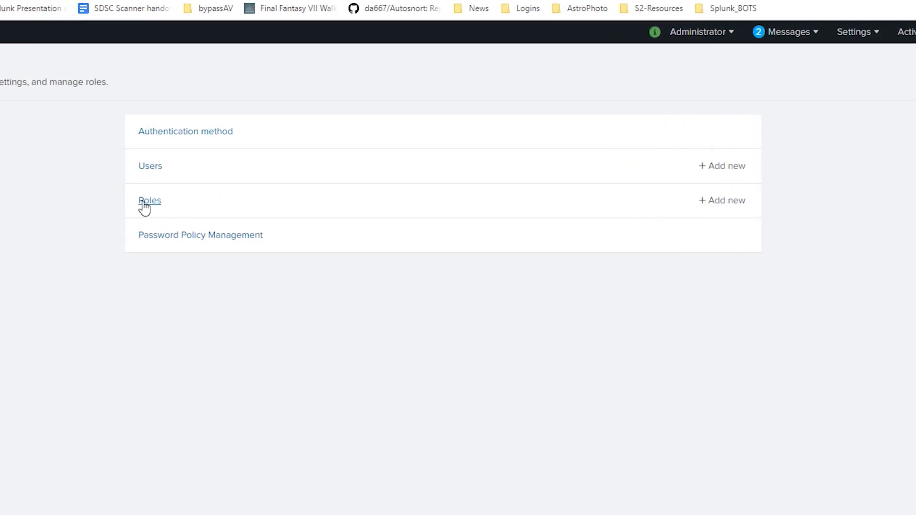
click(144, 201)
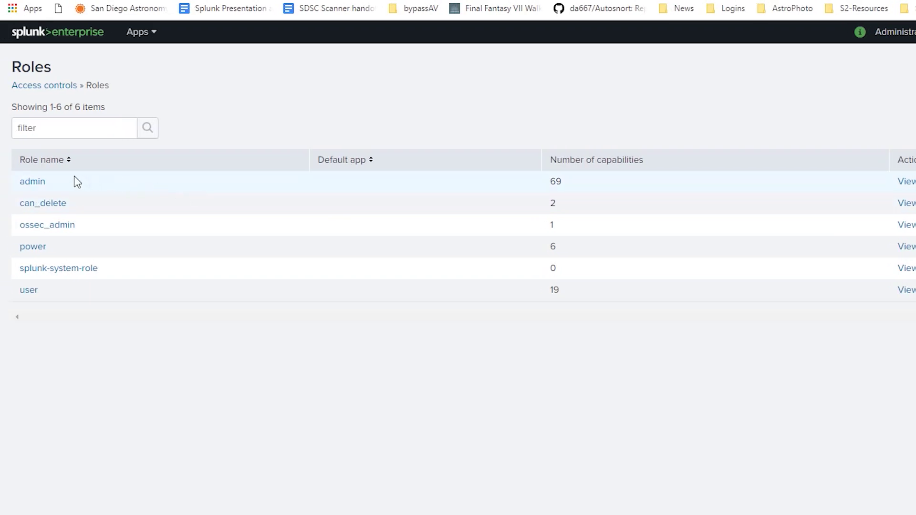
click(37, 182)
Step: Add linux to the admin role's indexes searched by default, alongside main, and save
scroll(176, 241, down, 10)
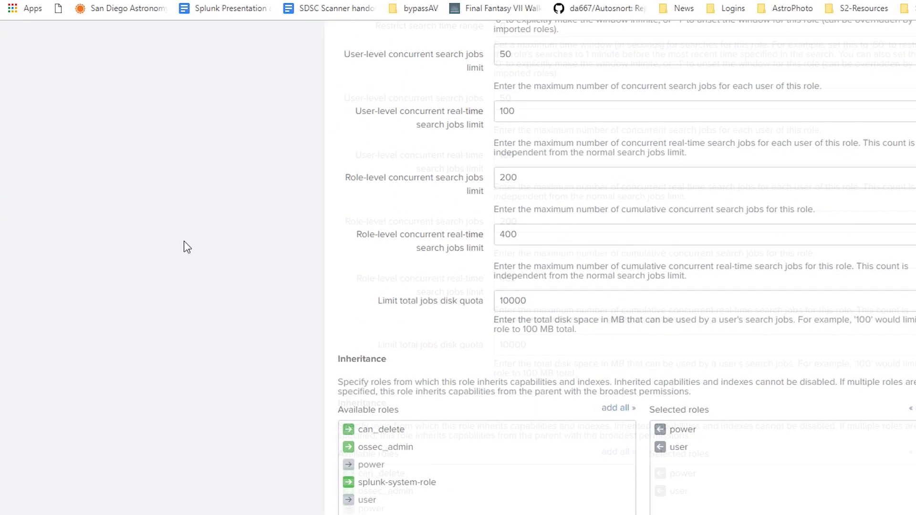
scroll(187, 246, down, 10)
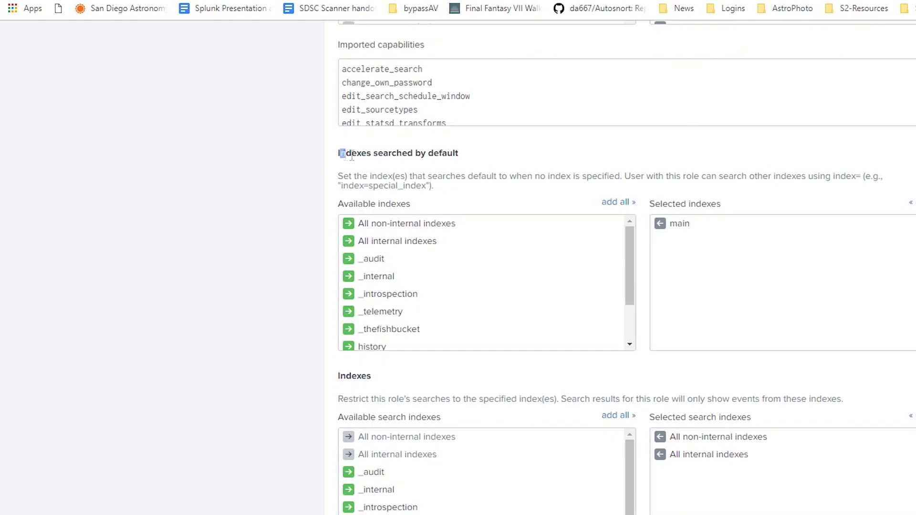
drag(338, 153, 464, 155)
click(467, 156)
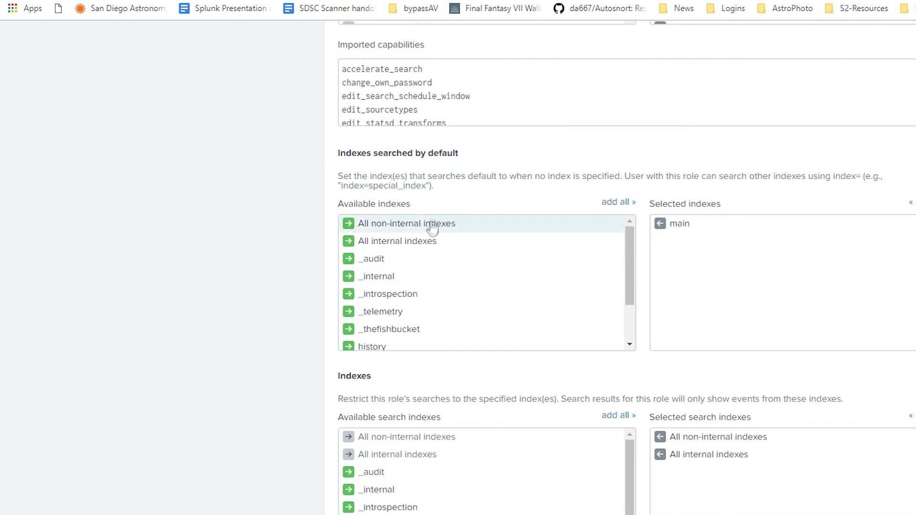
scroll(434, 259, down, 2)
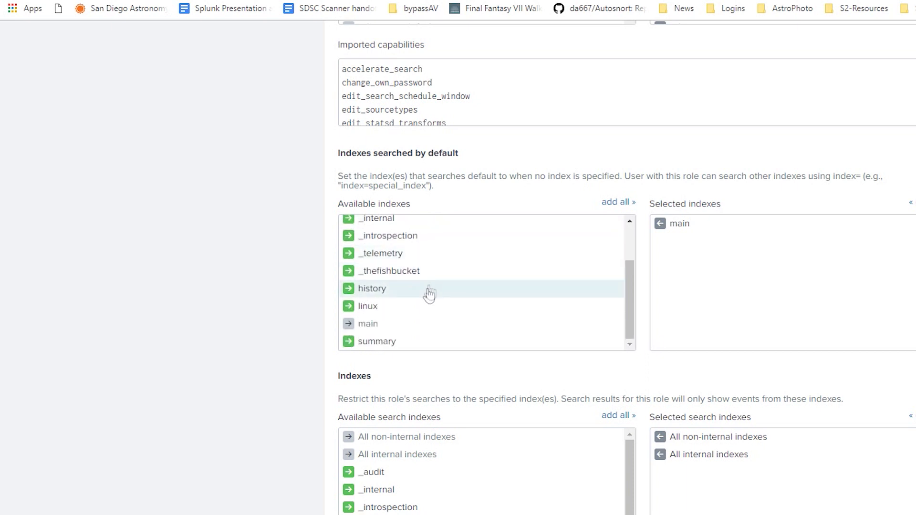
click(350, 307)
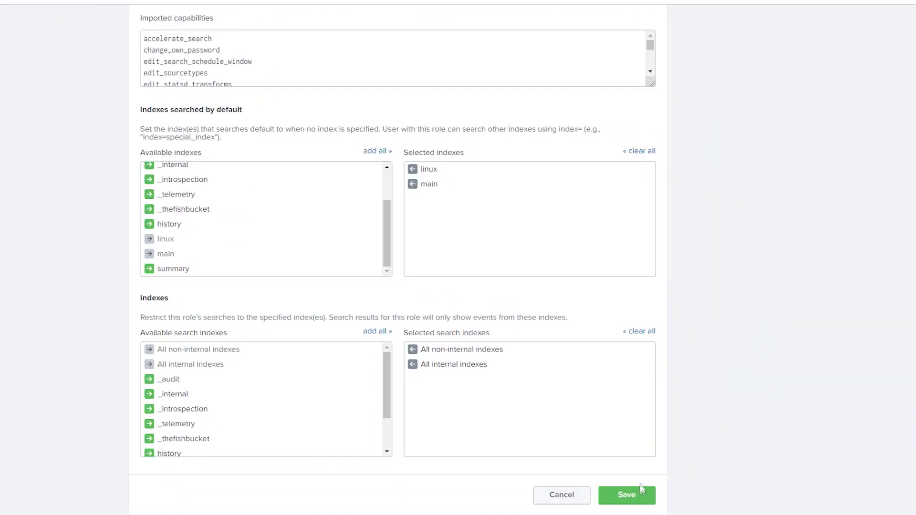
click(640, 496)
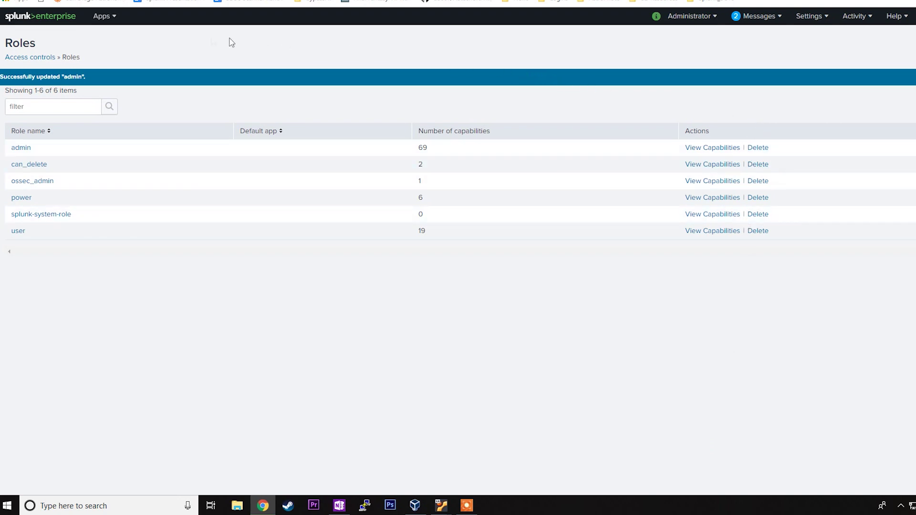
Step: Upload splunk-add-on-for-unix-and-linux_601.tgz from file with Upgrade app ticked
click(109, 19)
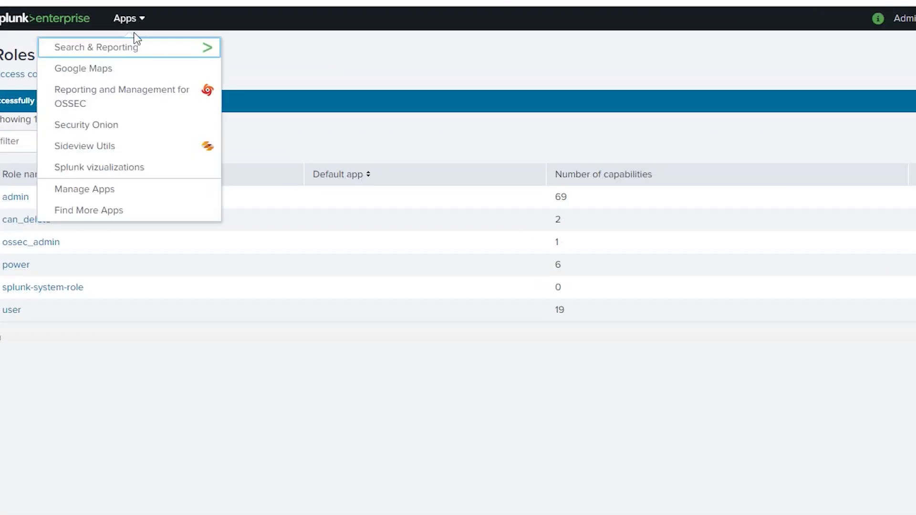
click(126, 193)
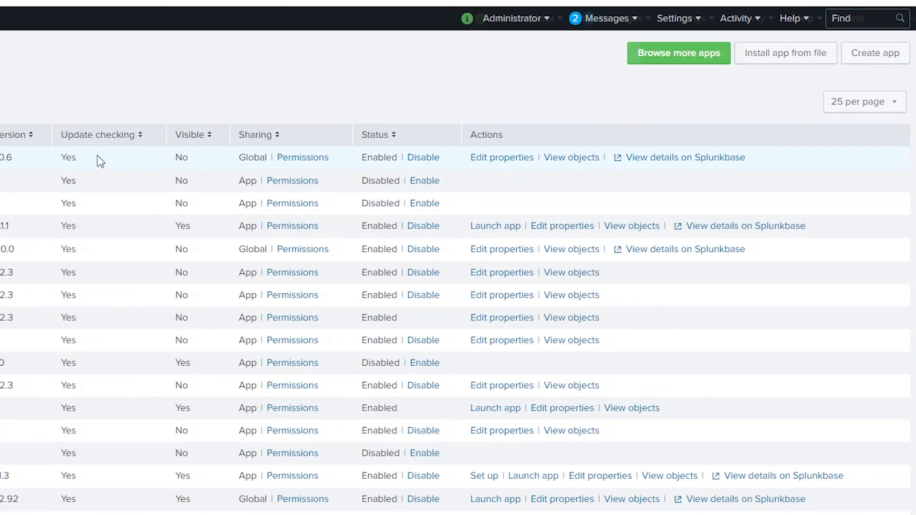
click(817, 66)
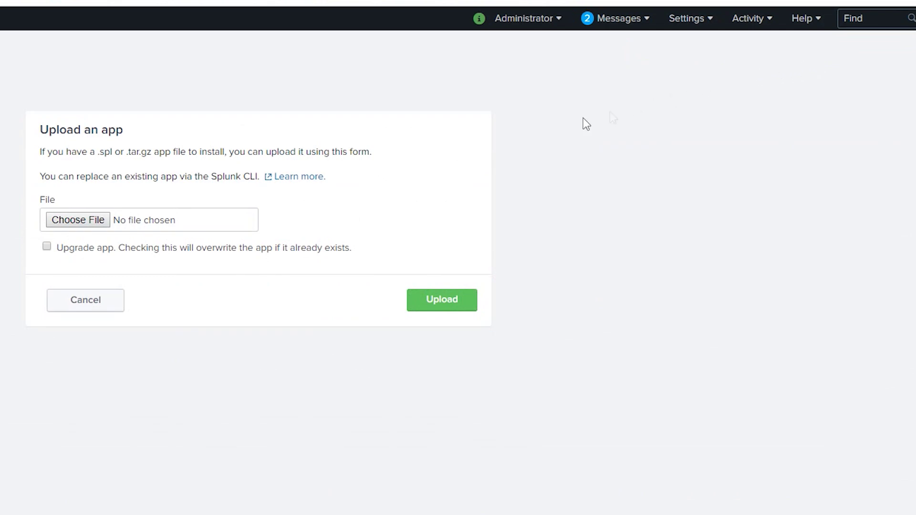
click(78, 220)
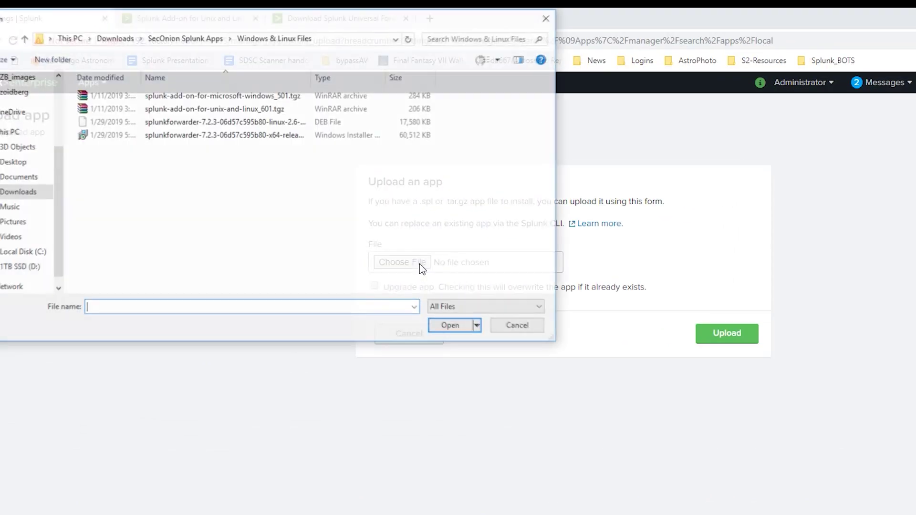
click(223, 112)
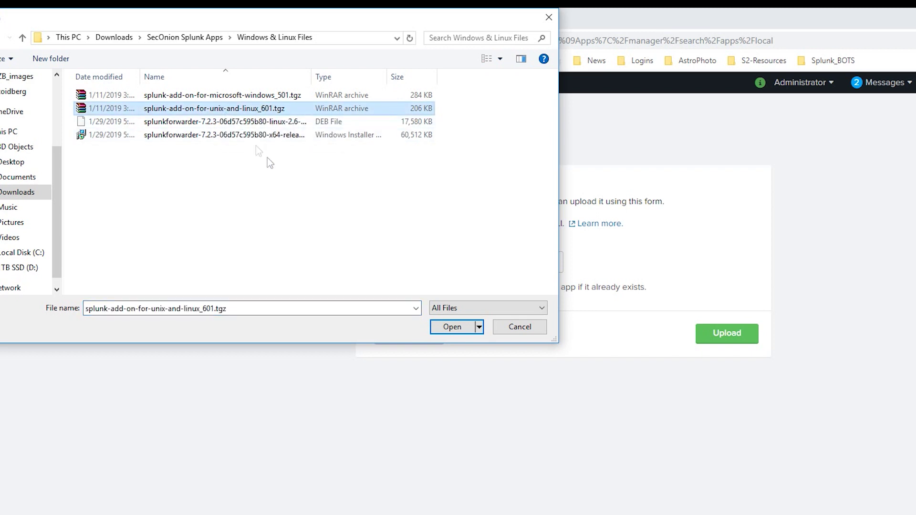
click(451, 327)
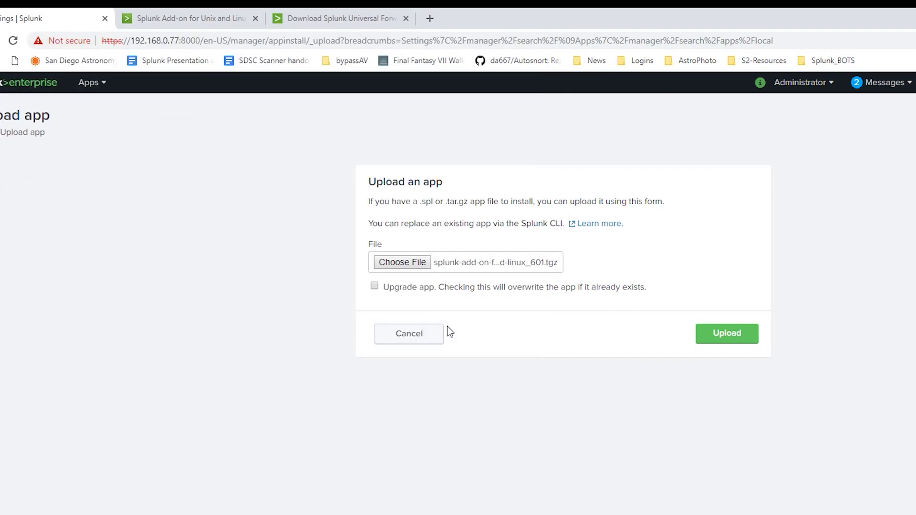
click(477, 291)
click(706, 341)
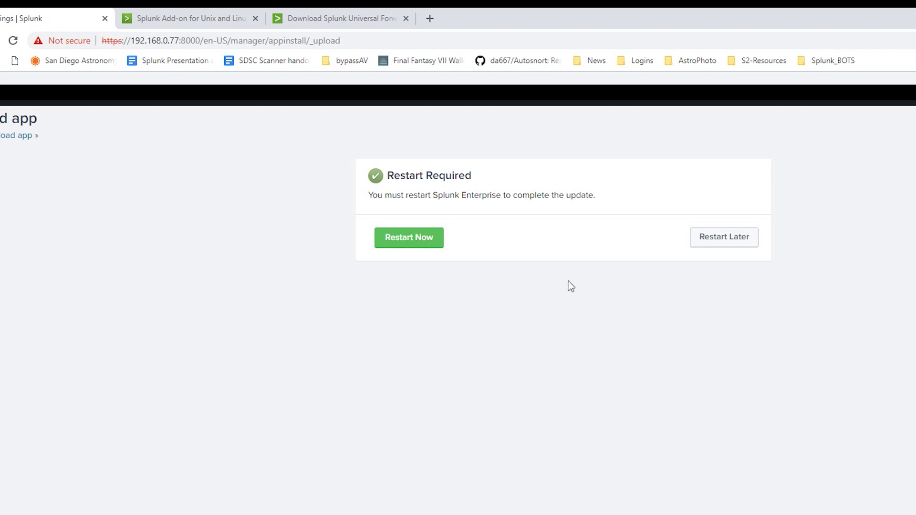
Step: Restart Splunk, sign back in, and choose Set up later for the Unix and Linux add-on
click(429, 244)
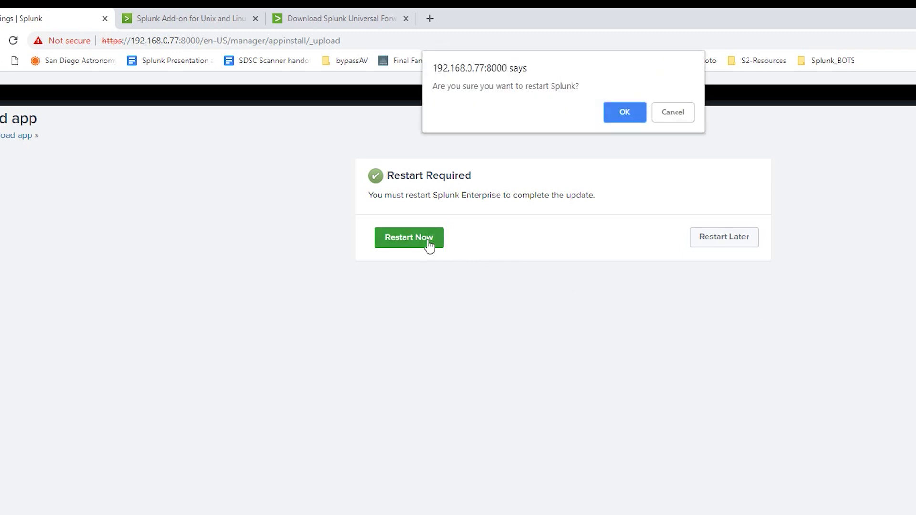
click(636, 117)
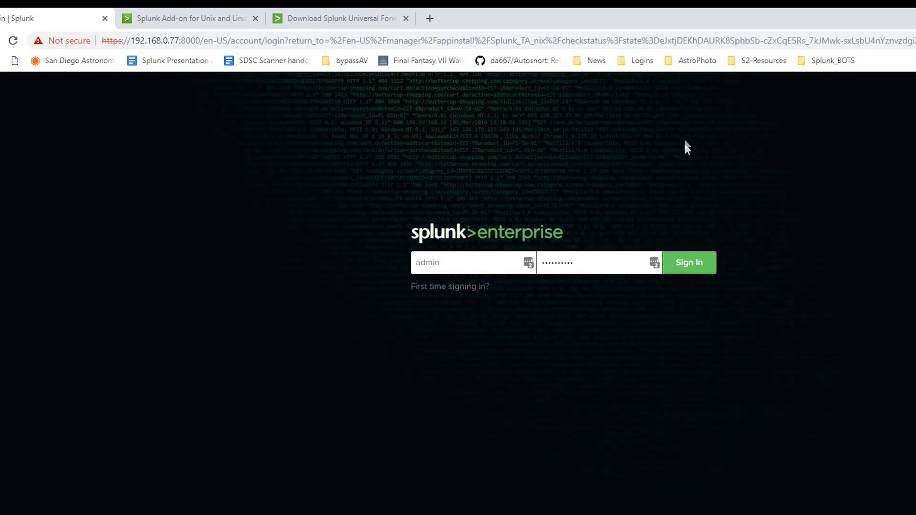
click(704, 270)
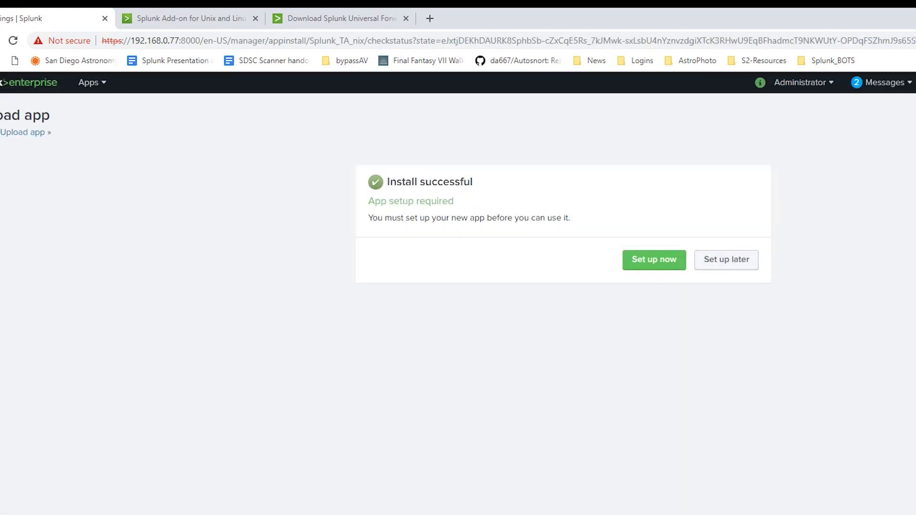
click(740, 270)
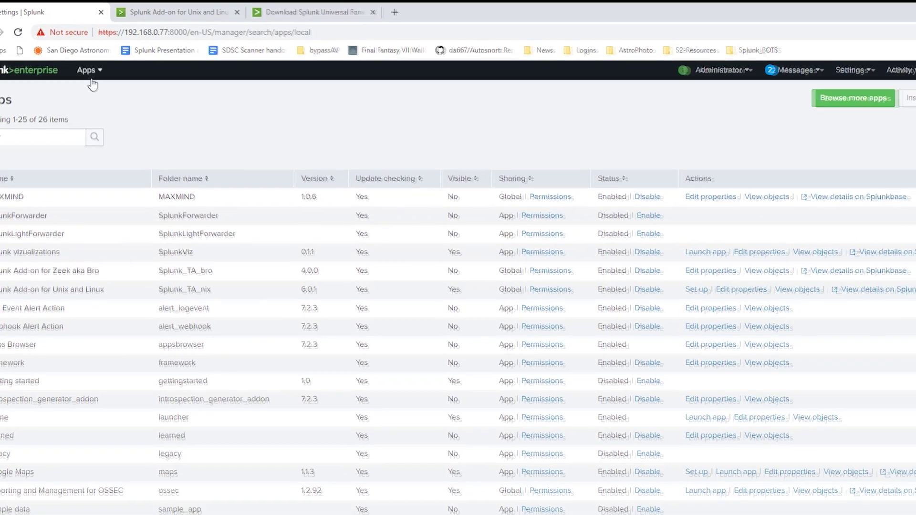
Step: Switch to the Security Onion app from the Apps menu
click(93, 84)
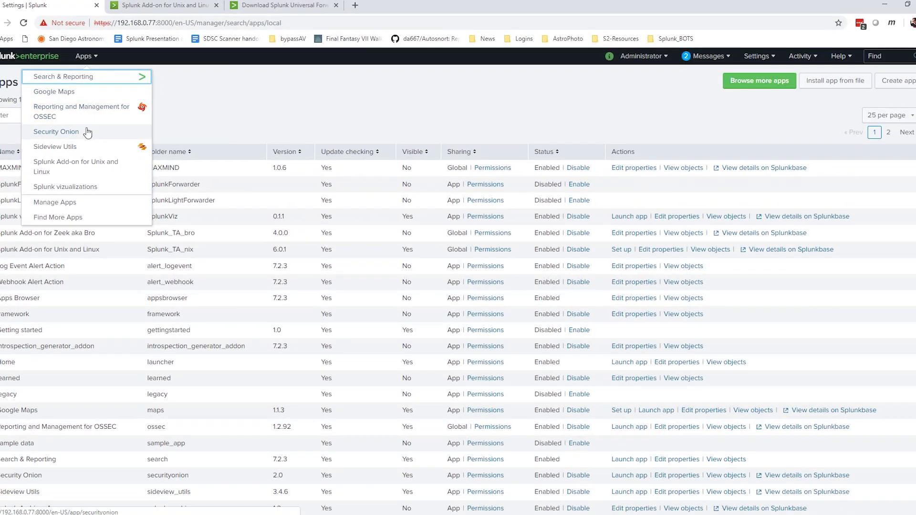
click(90, 140)
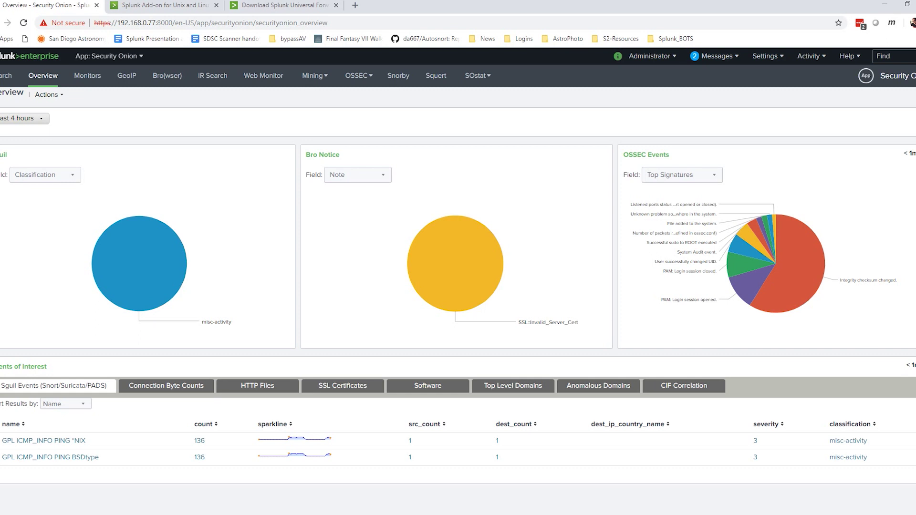
Step: Unlock the HomeIDS VM's desktop with the account password
click(435, 502)
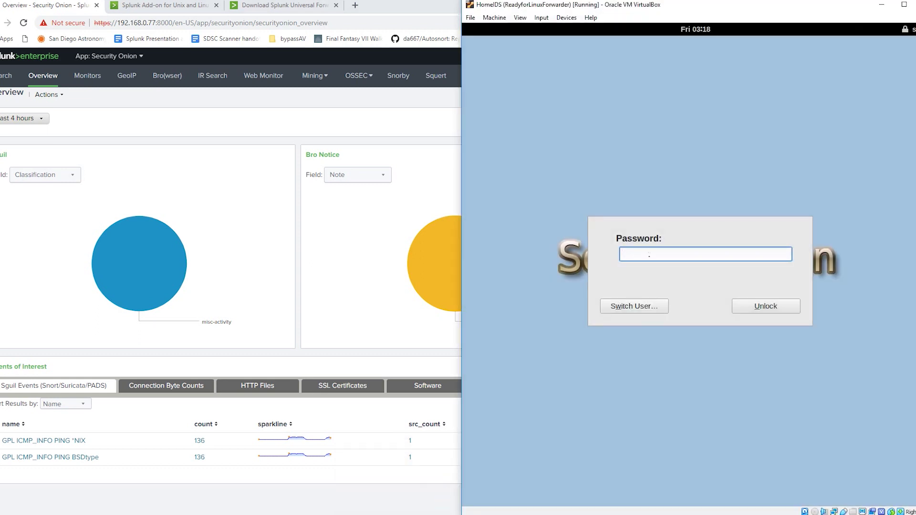
text(*********)
key(Return)
Step: Run 'sudo ufw allow 9997' in a desktop terminal to open port 9997
right_click(643, 178)
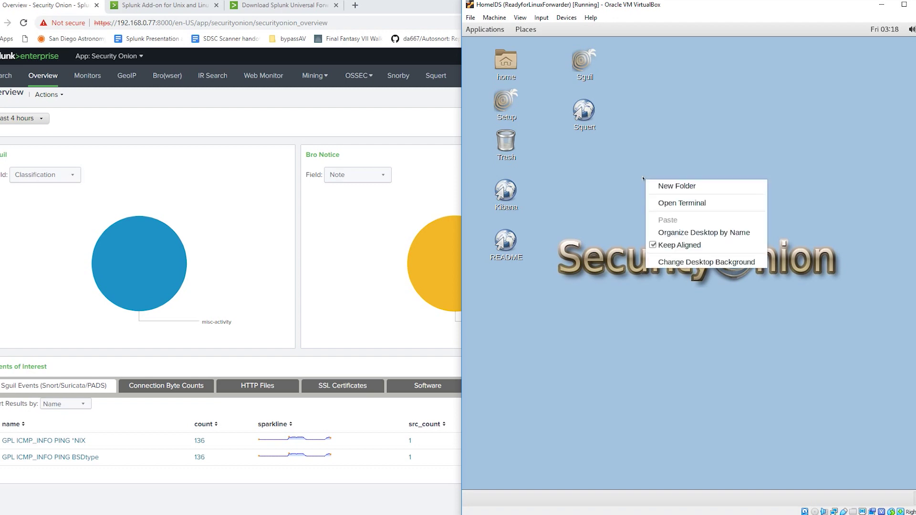
click(688, 203)
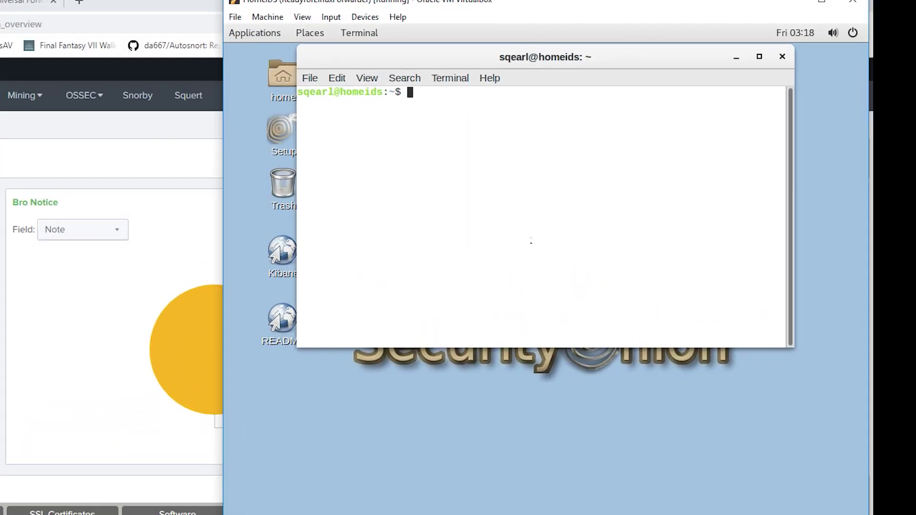
text(sudo ufw allow 9)
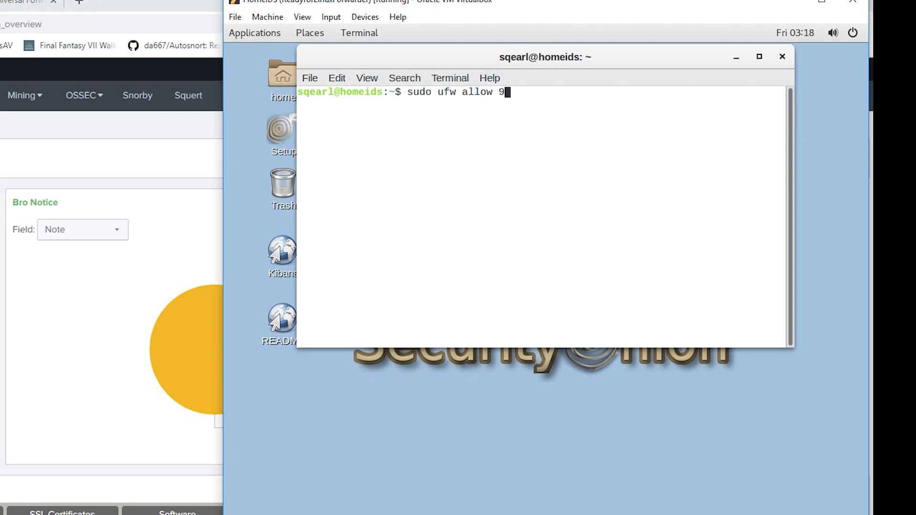
text(997)
key(Return)
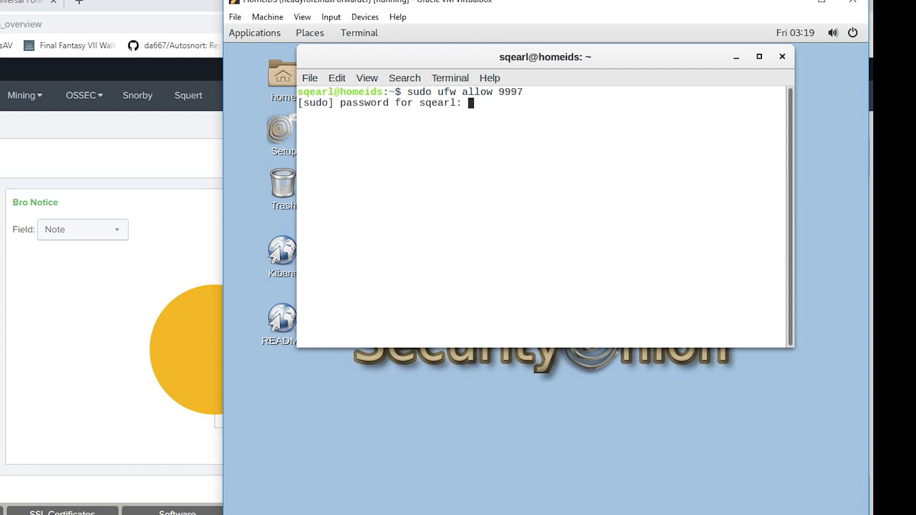
key(Return)
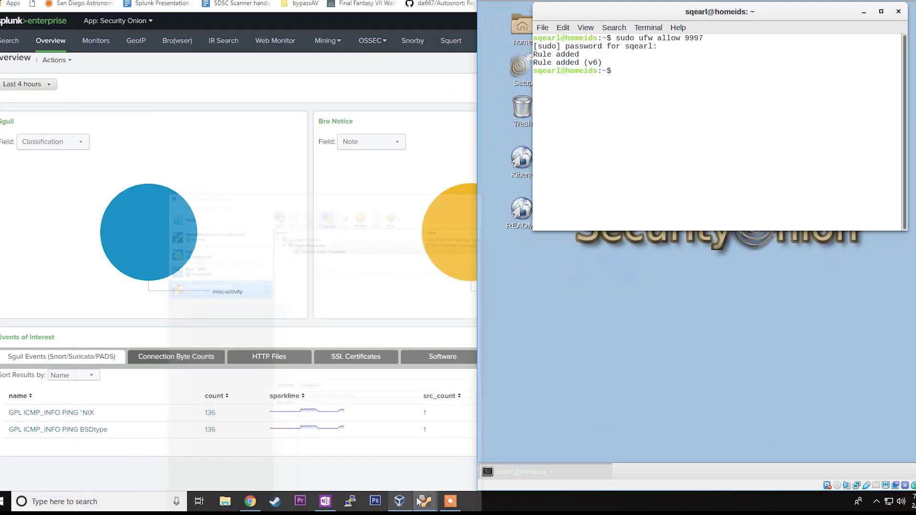
mouse_move(425, 502)
click(405, 471)
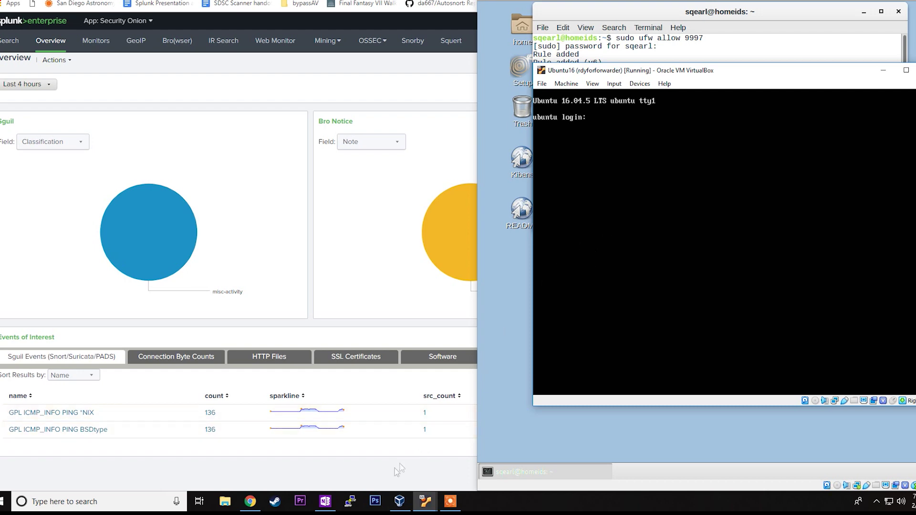
Step: Open a PuTTY SSH session to 192.168.0.27 and log in with the user's credentials
click(350, 501)
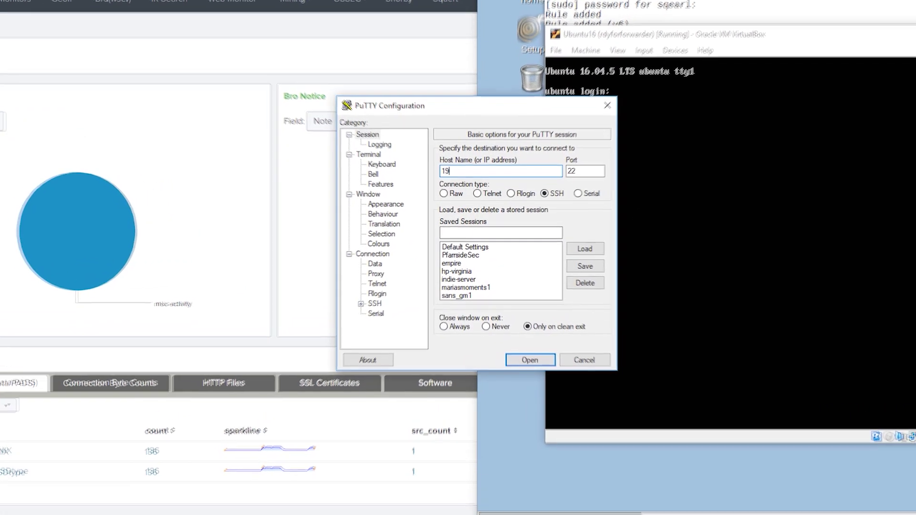
text(192.168.0.27)
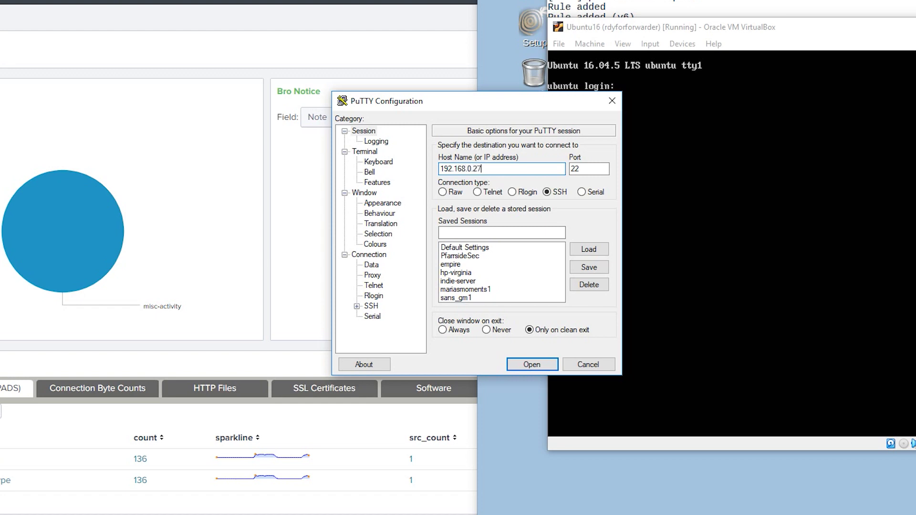
click(532, 365)
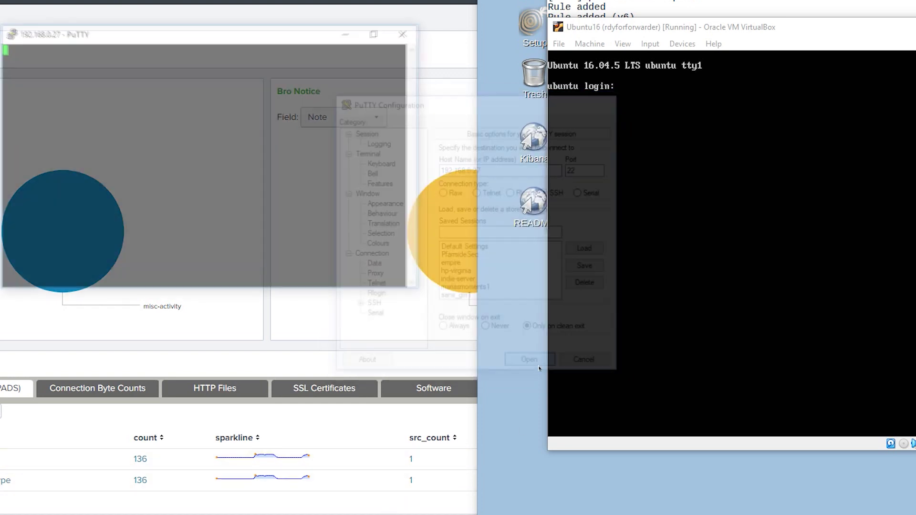
drag(284, 37, 786, 60)
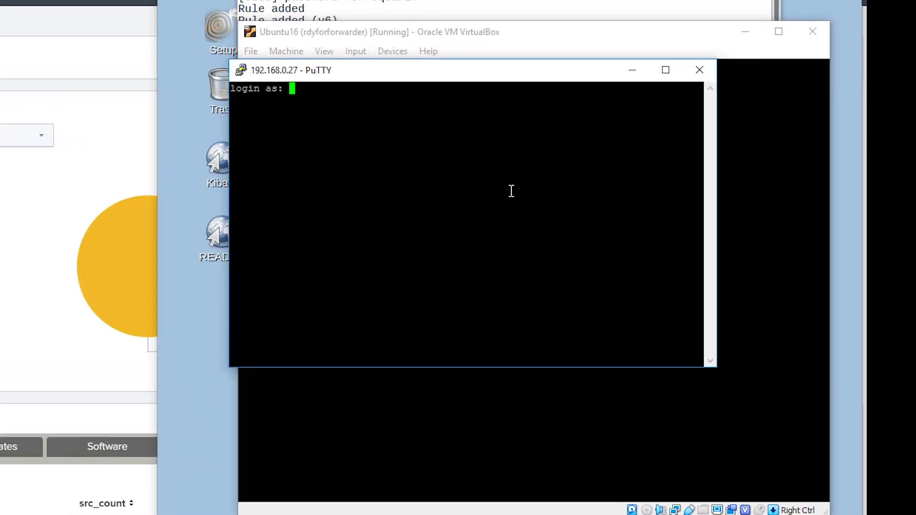
text(sqearl)
key(Return)
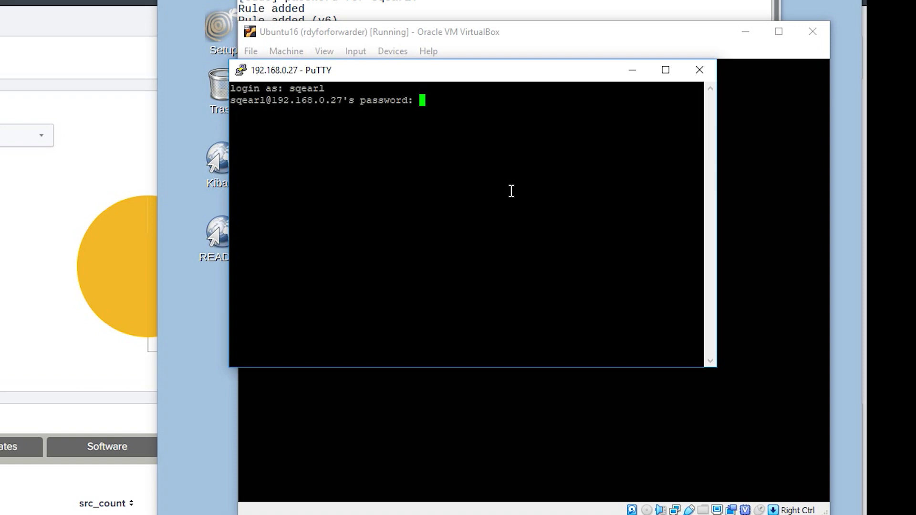
key(Return)
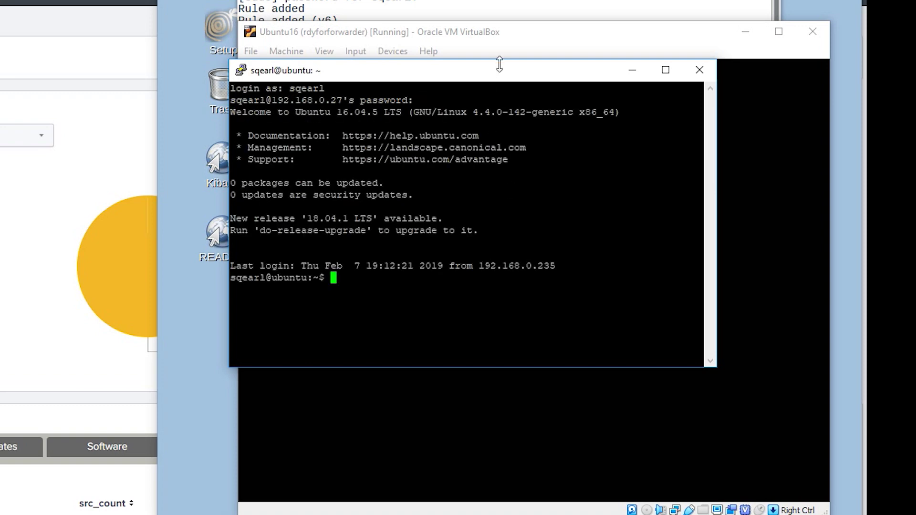
Step: List the home directory, then install splunkforwarder-7.2.3-06d57c595b80-linux-2.6-amd64.deb with sudo dpkg -i
drag(505, 77, 516, 78)
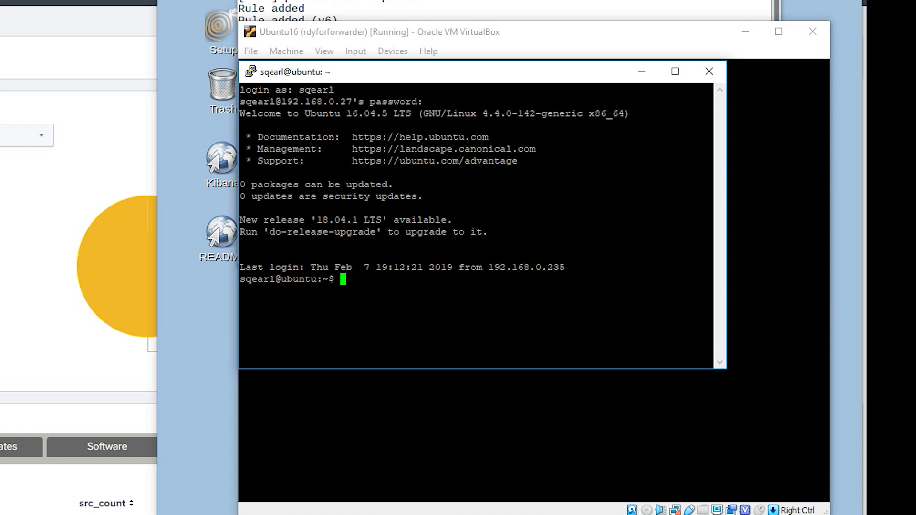
text(ls)
key(Return)
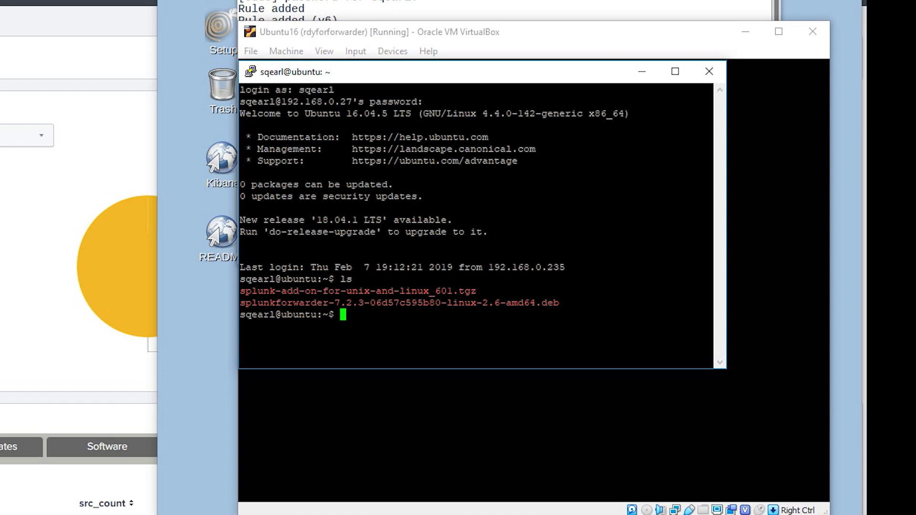
text(sudo dpkg -i s)
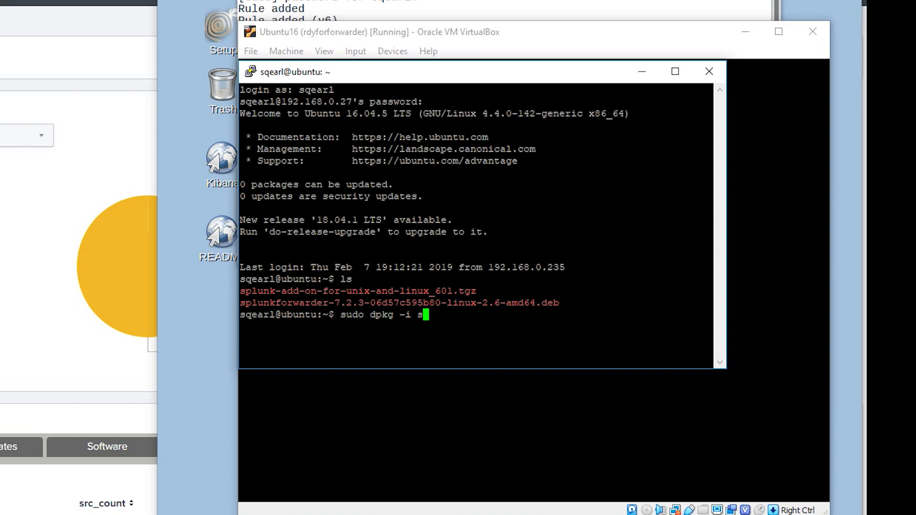
text(plunkf)
key(Tab)
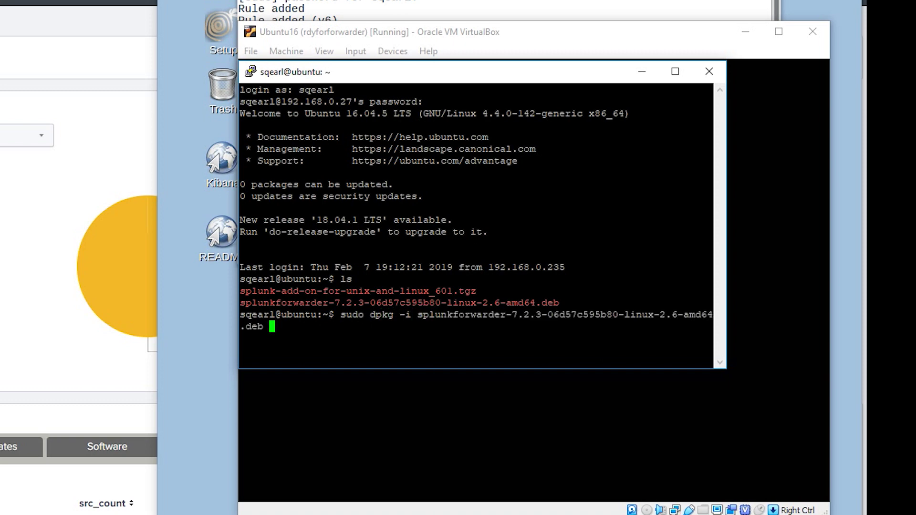
key(Return)
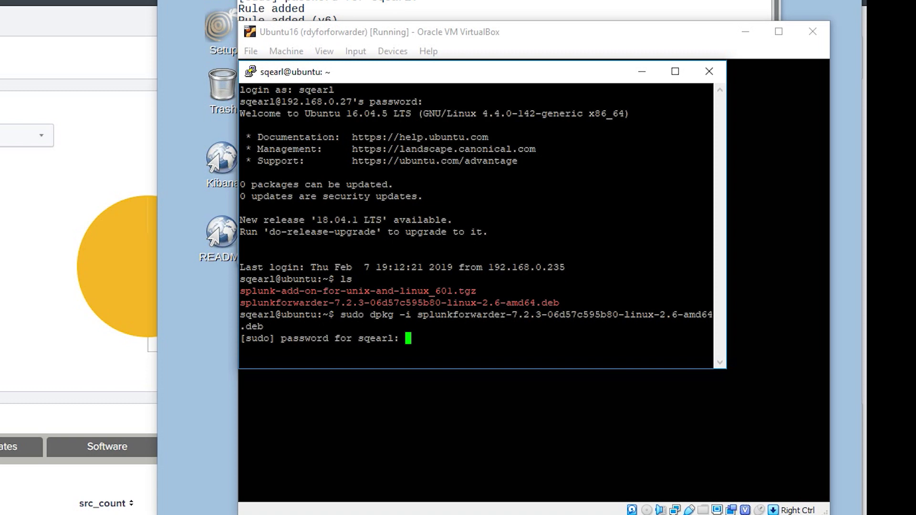
key(Return)
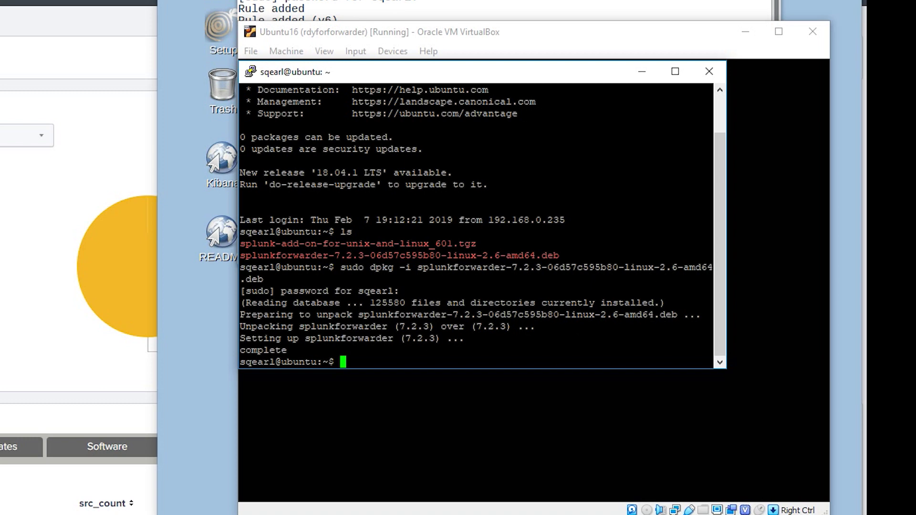
text(sudo /opt/spl)
Step: Run sudo /opt/splunkforwarder/bin/splunk start --accept-license --answer-yes
key(Tab)
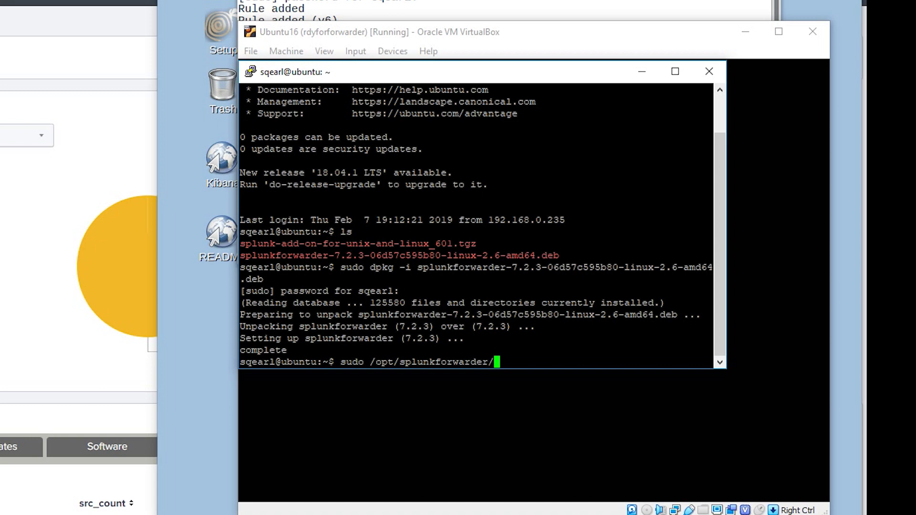
text(bin/sp)
key(Tab)
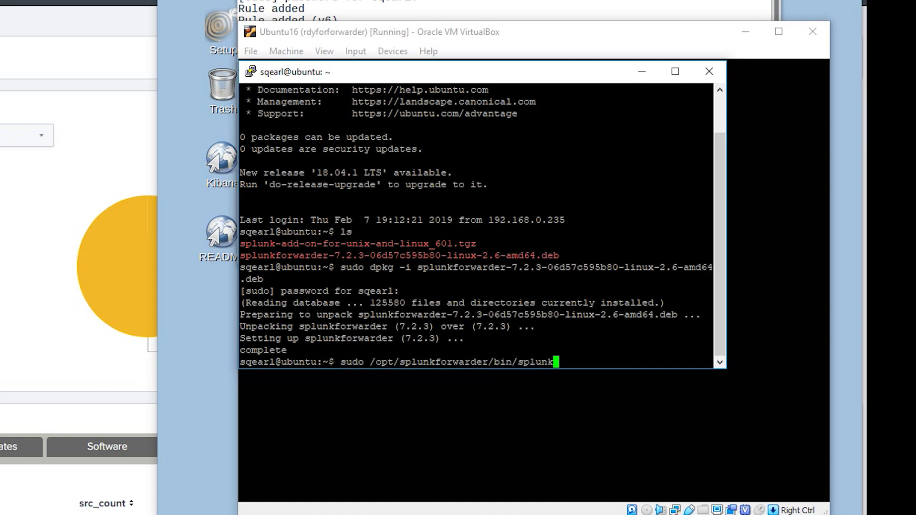
text(start --accept-lic)
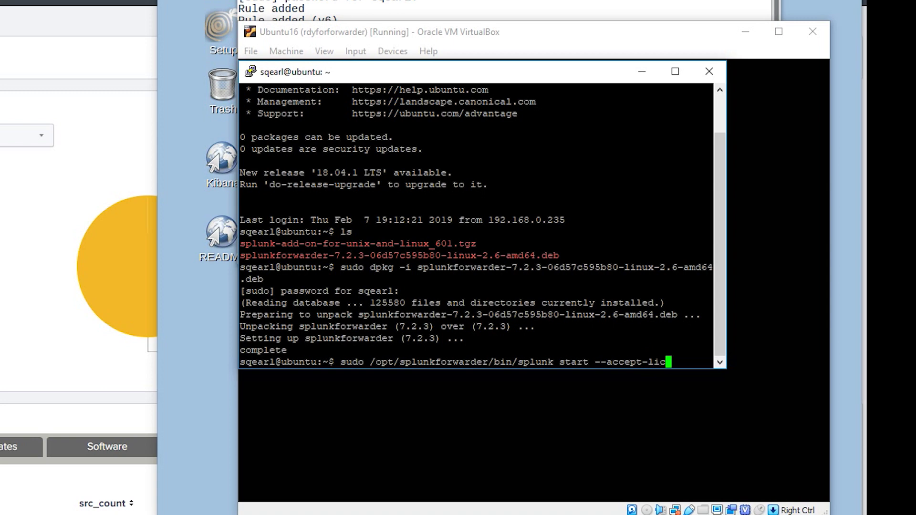
text(ense --answer-yes)
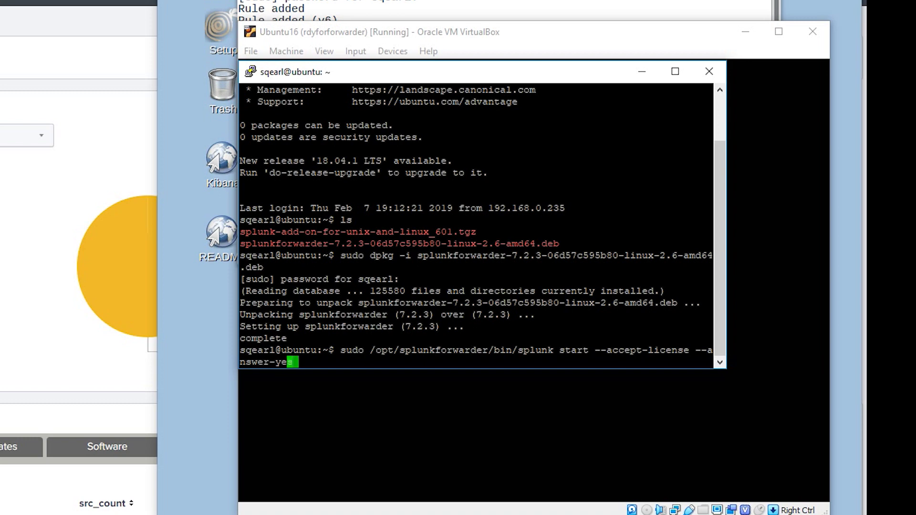
key(Return)
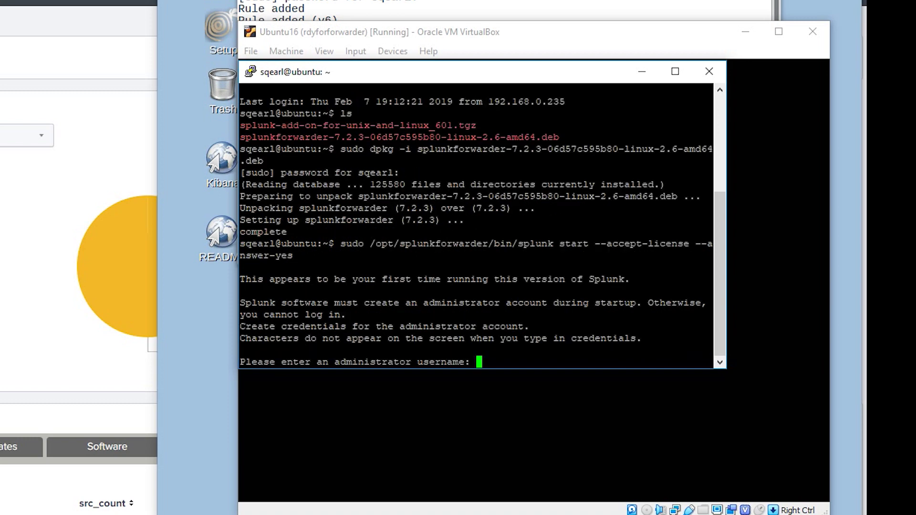
Step: Create the forwarder's admin account with username admin and a confirmed new password
text(admin)
key(Return)
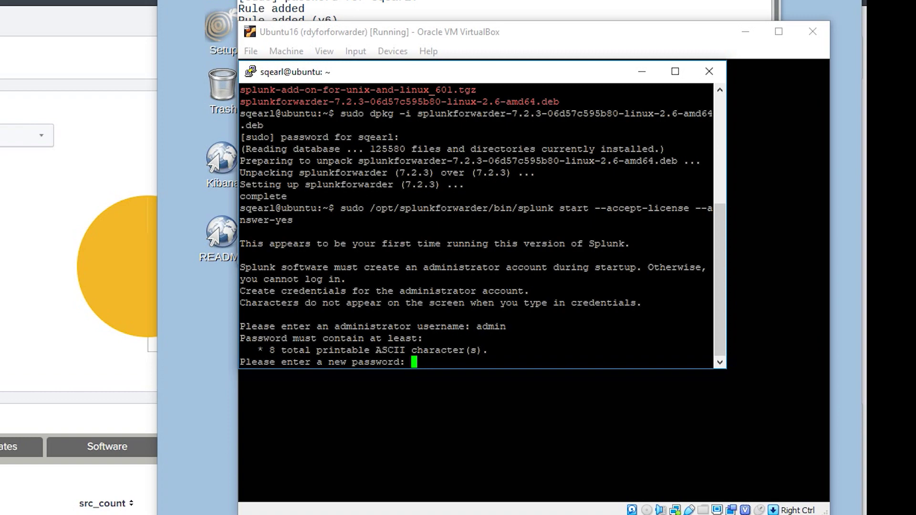
key(Return)
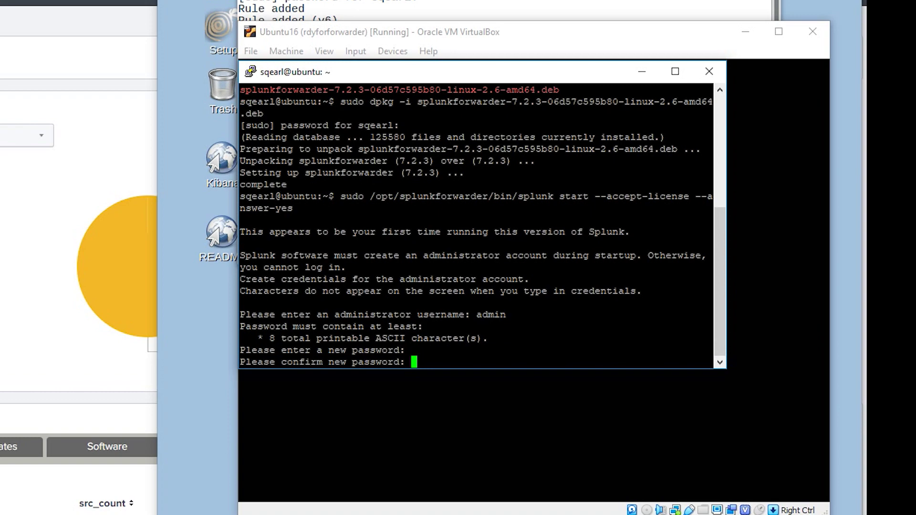
key(Return)
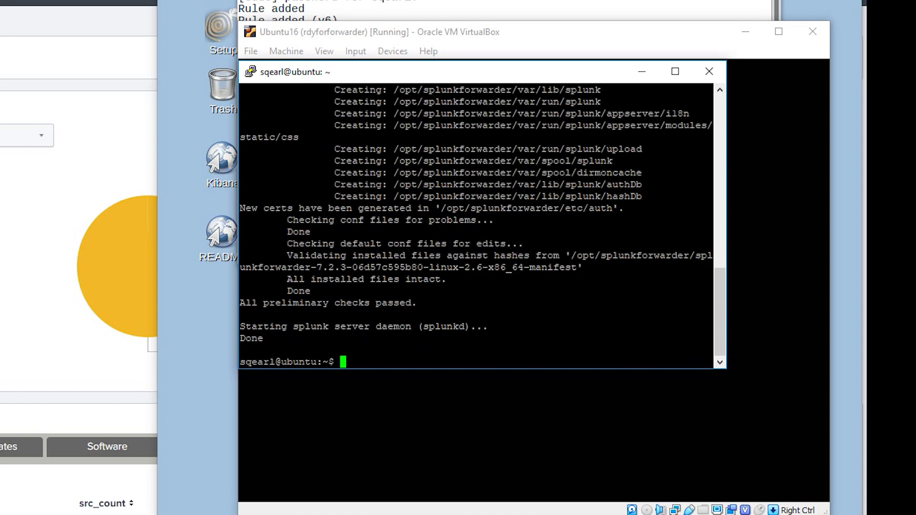
Step: Add 192.168.0.77:9997 as the forwarder's forward-server, logging in as admin with the account password
text(sudo /opt/splunkforwarder/bin/splunk)
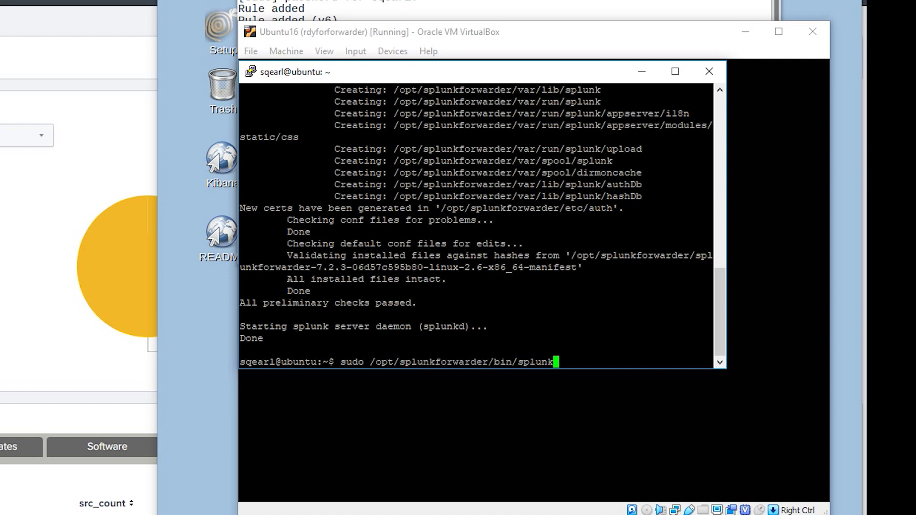
text( add forwar)
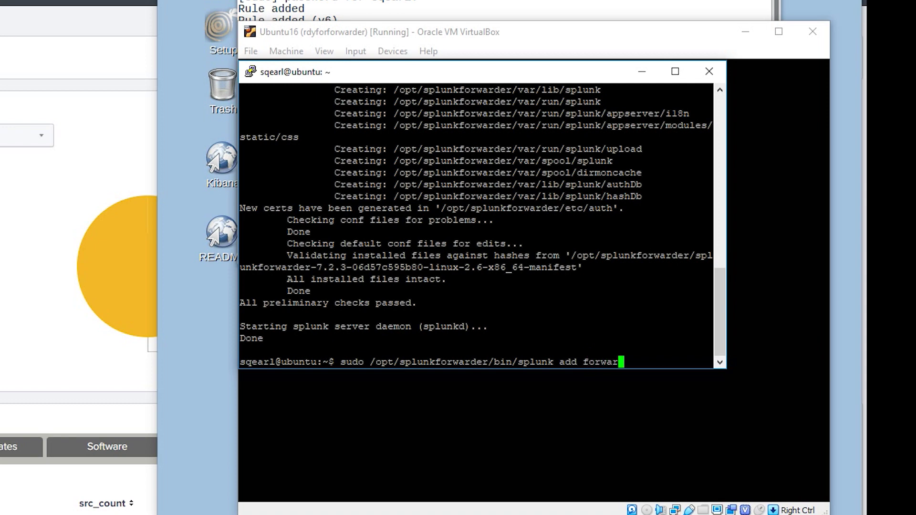
text(d-server 192)
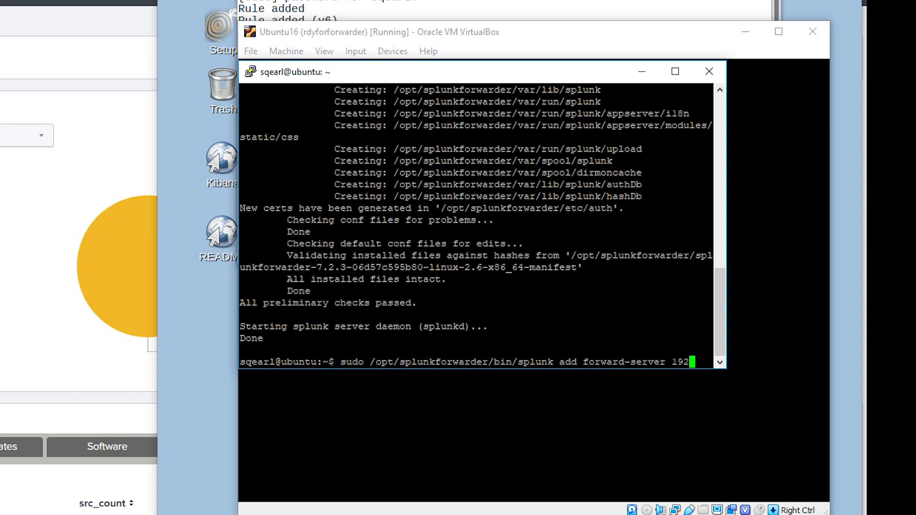
text(.168.0.77)
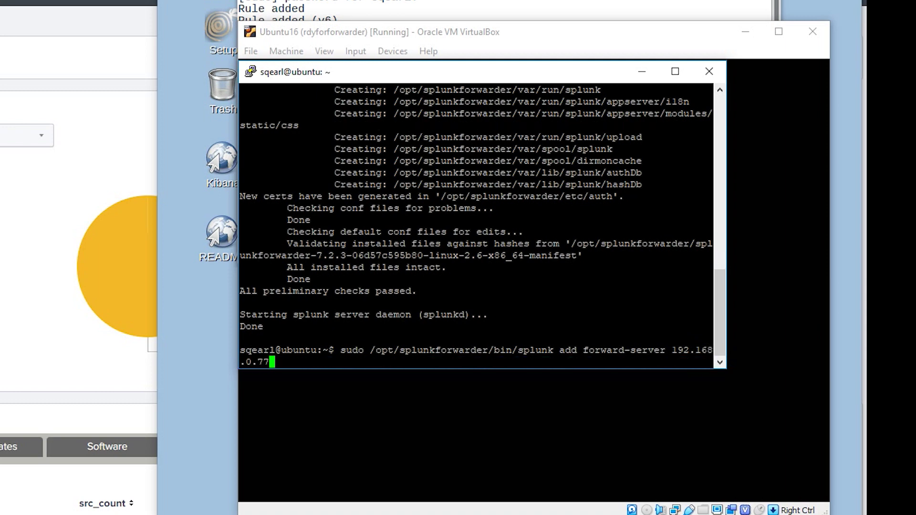
text(:9997)
key(Return)
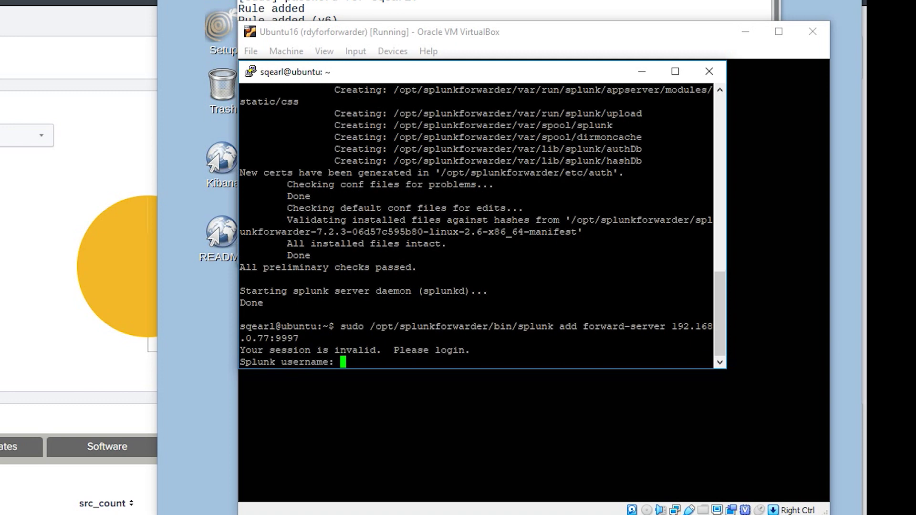
text(admin)
key(Return)
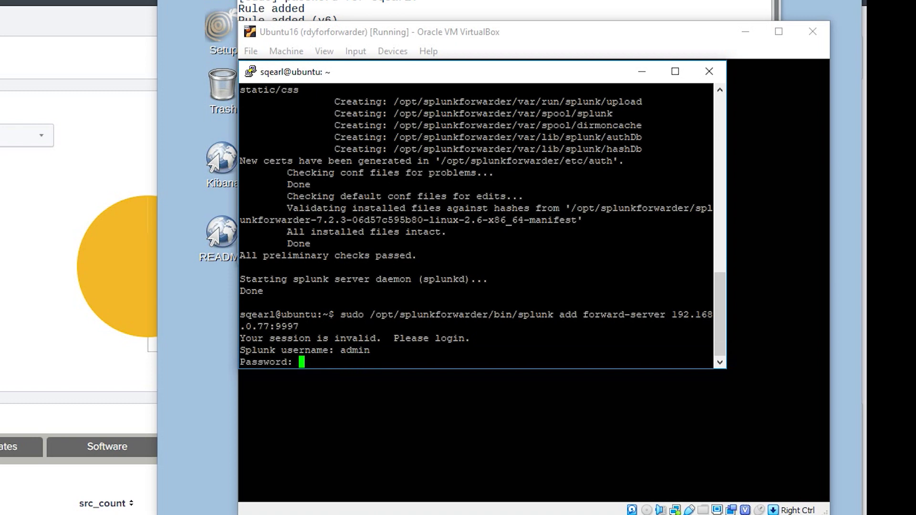
key(Return)
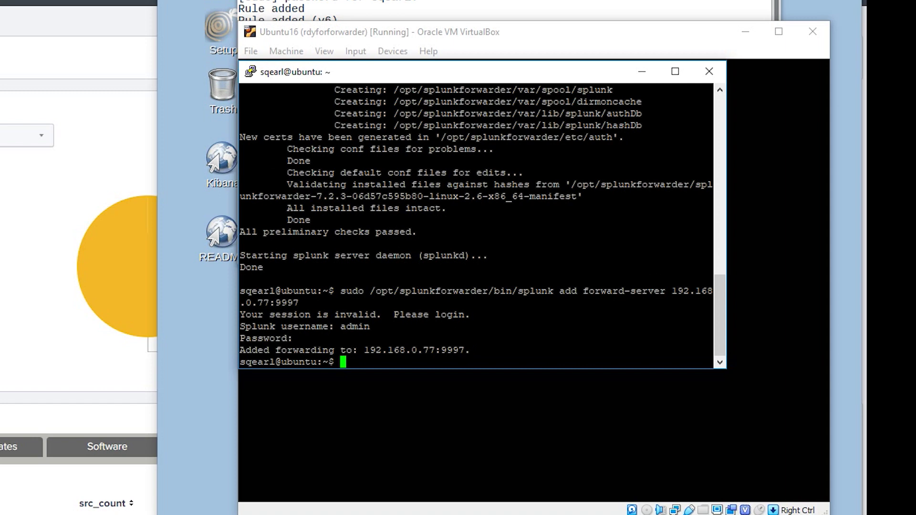
Step: Run splunk enable boot-start so the forwarder launches at system boot
text(sudo /opt/spl)
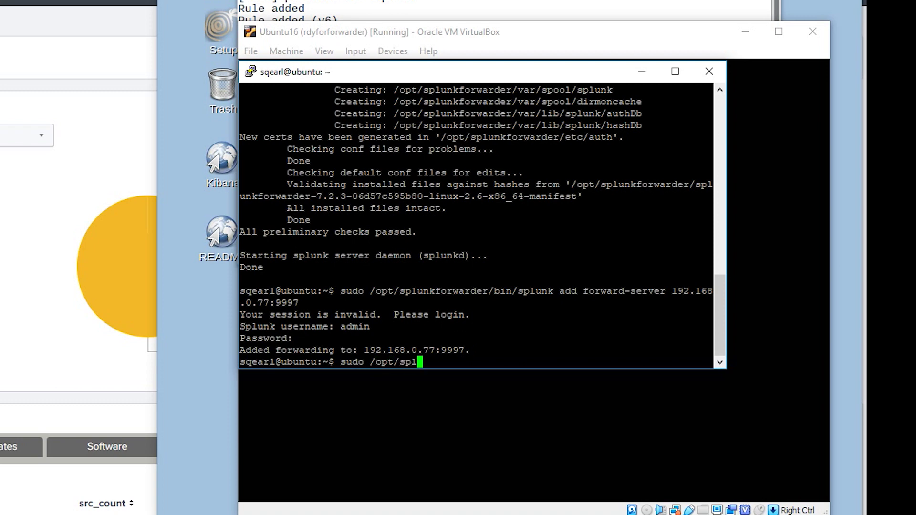
text(unkforwarder/bin/splunk)
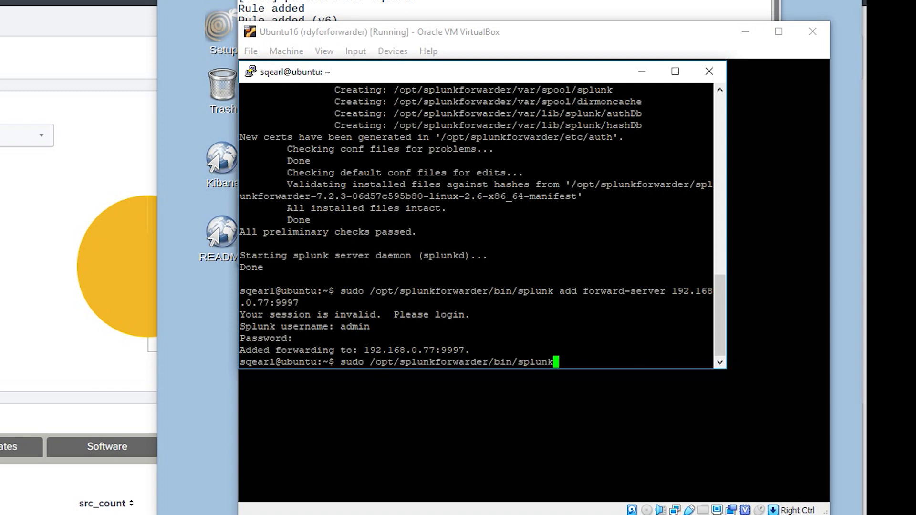
text( enable bo)
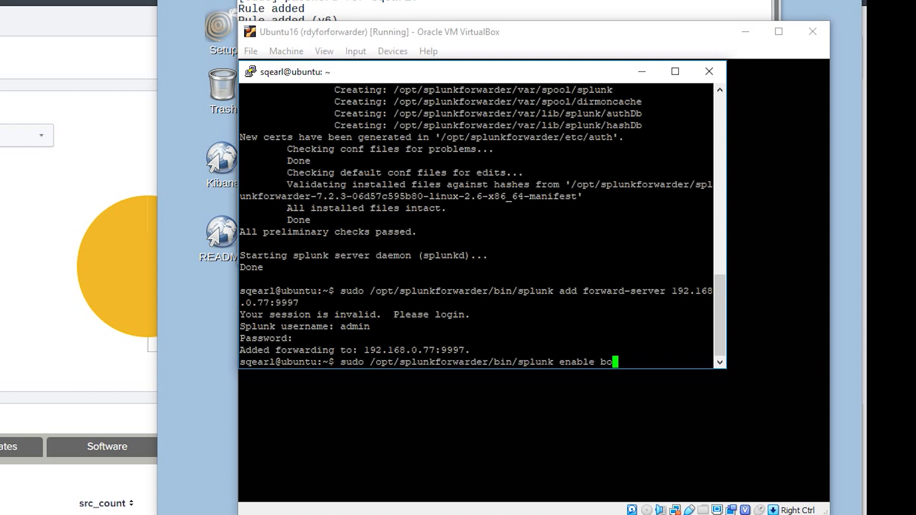
text(ot-start)
key(Return)
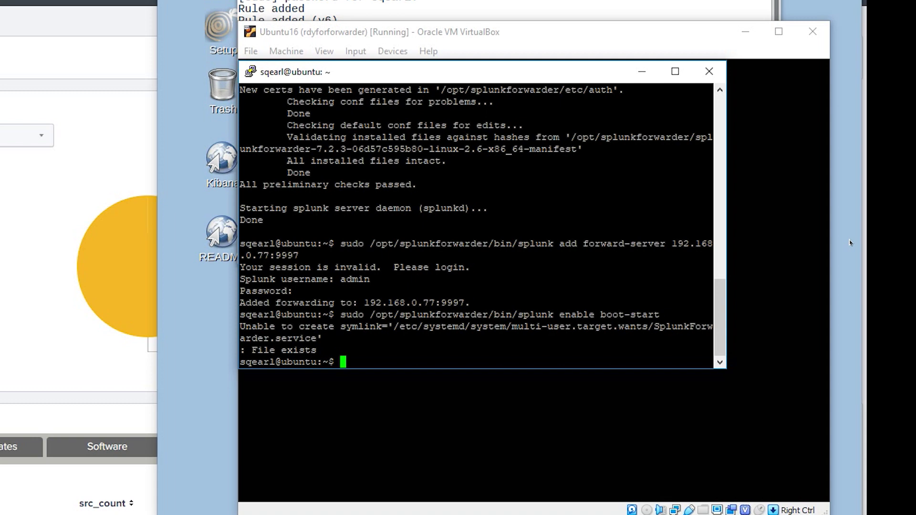
Step: List the home folder and extract splunk-add-on-for-unix-and-linux_601.tgz with sudo tar -zxvf
text(ls)
key(Return)
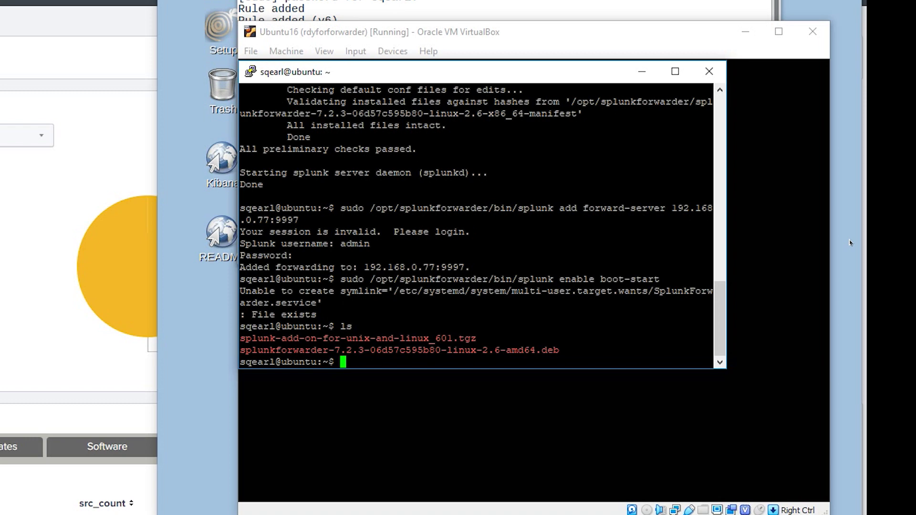
text(sudo tar -zxvd)
key(BackSpace)
text(f )
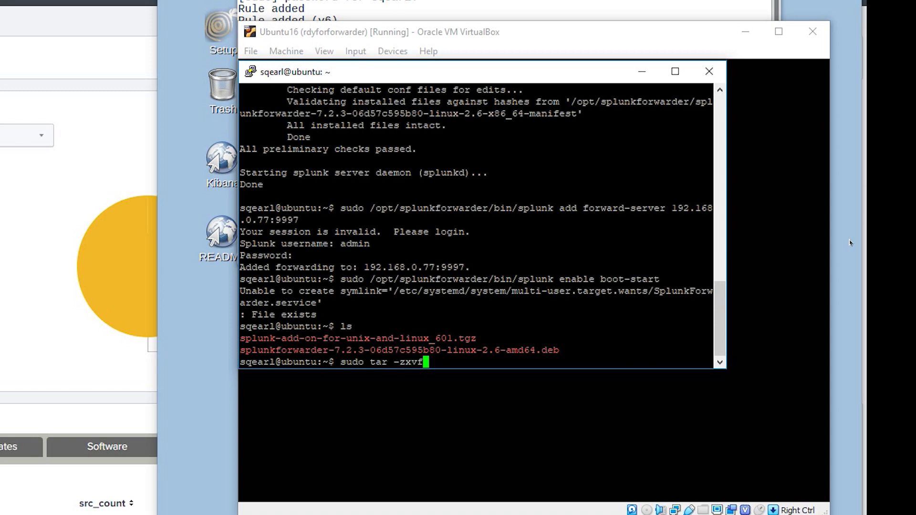
text(splunk-)
key(Tab)
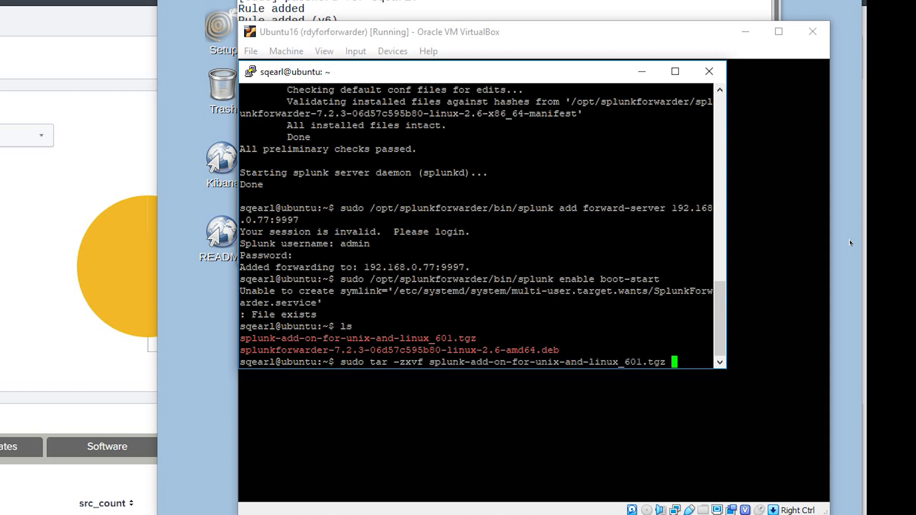
key(Return)
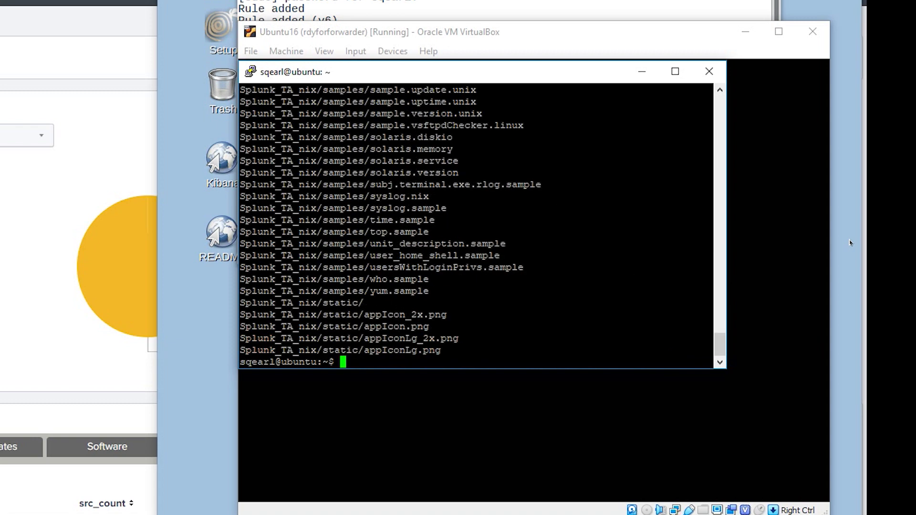
Step: Recursively change ownership of the Splunk_TA_nix folder to splunk:splunk
text(sudo chown -)
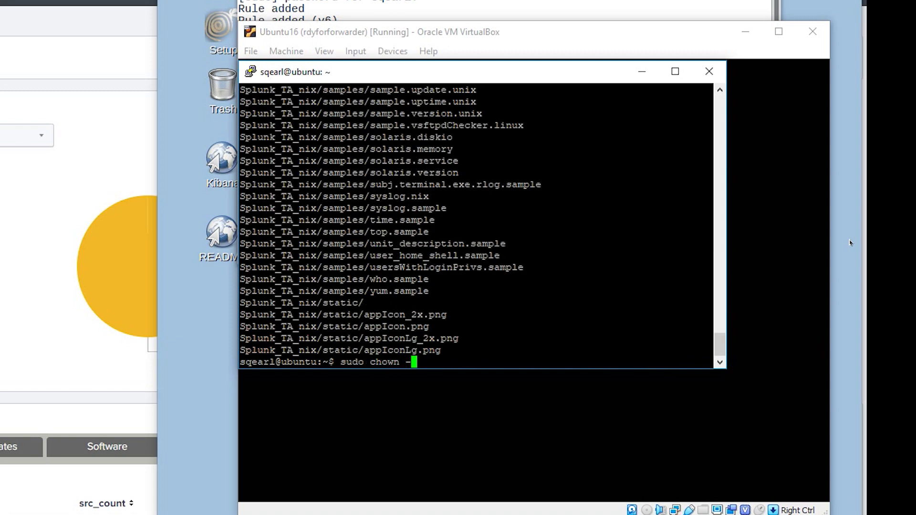
text(R splunk:splunk Sp)
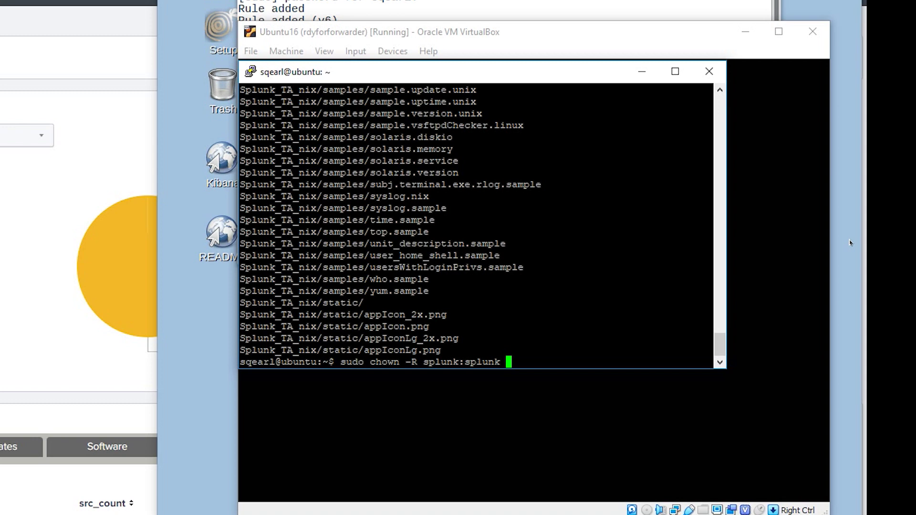
key(Tab)
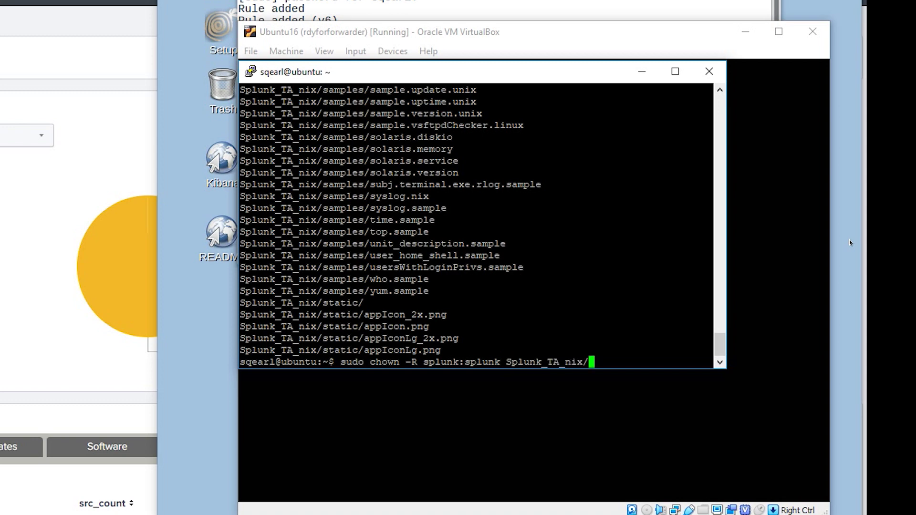
key(Return)
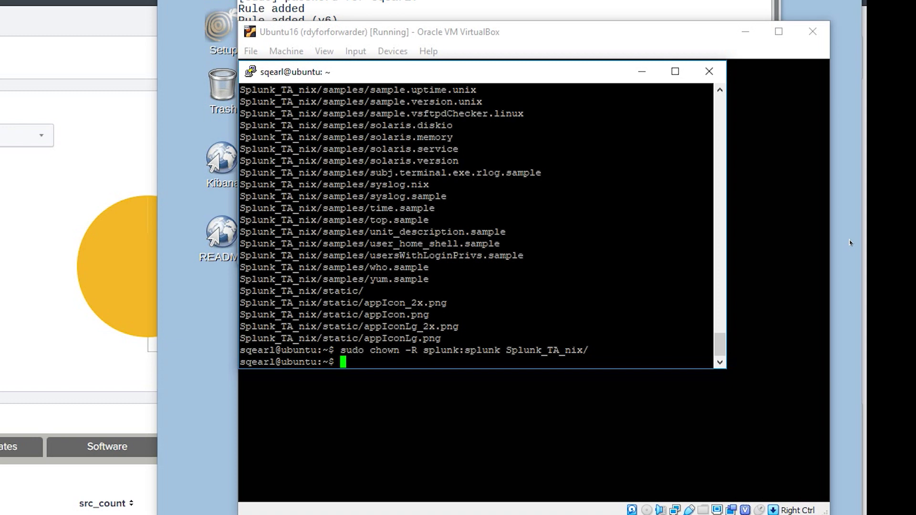
Step: Move Splunk_TA_nix into /opt/splunkforwarder/etc/apps/
text(sudo mv Sp)
key(Tab)
text(/)
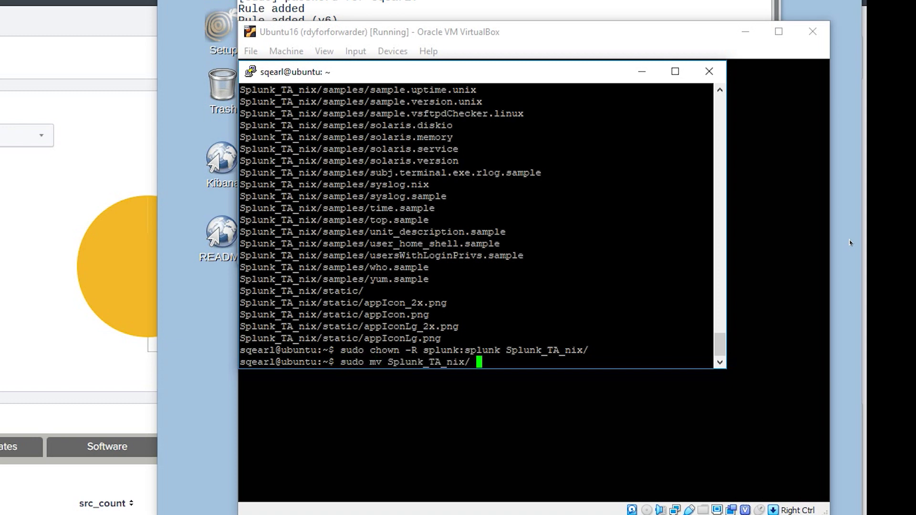
text(opt/sp)
key(Tab)
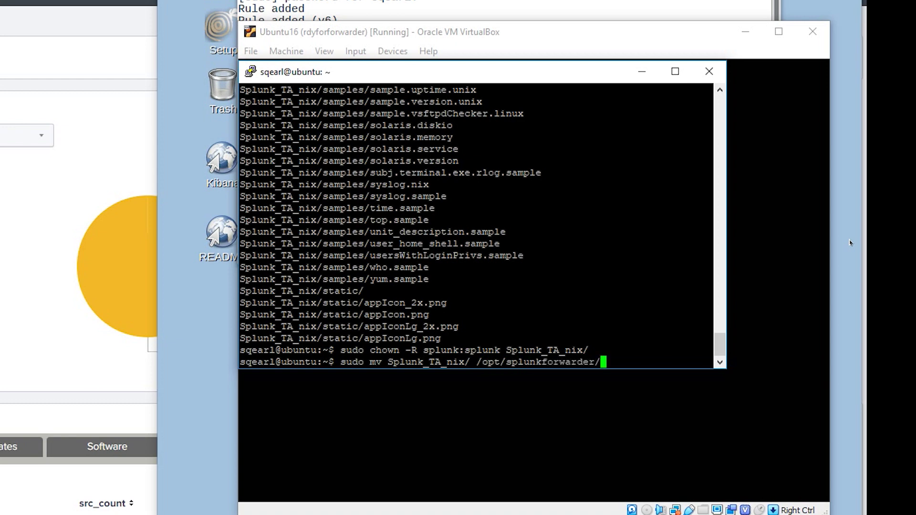
text(etc/apps/)
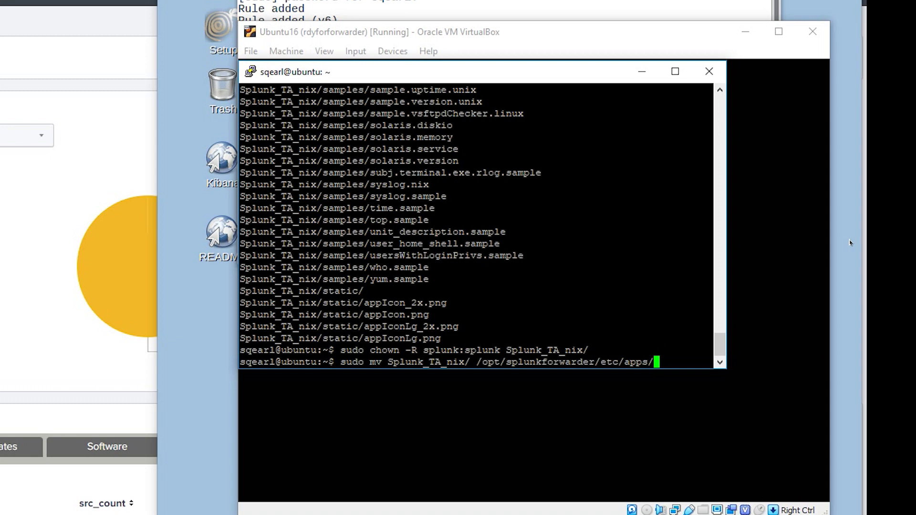
key(Return)
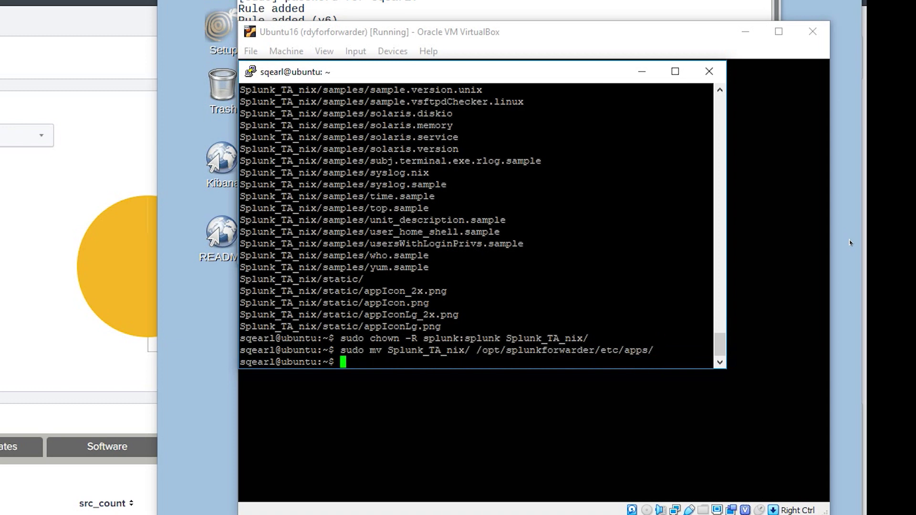
Step: Open /opt/splunkforwarder/etc/apps/Splunk_TA_nix/default/inputs.conf in vi with sudo
text(sudo vi /opt/sp)
key(Tab)
text(etc/)
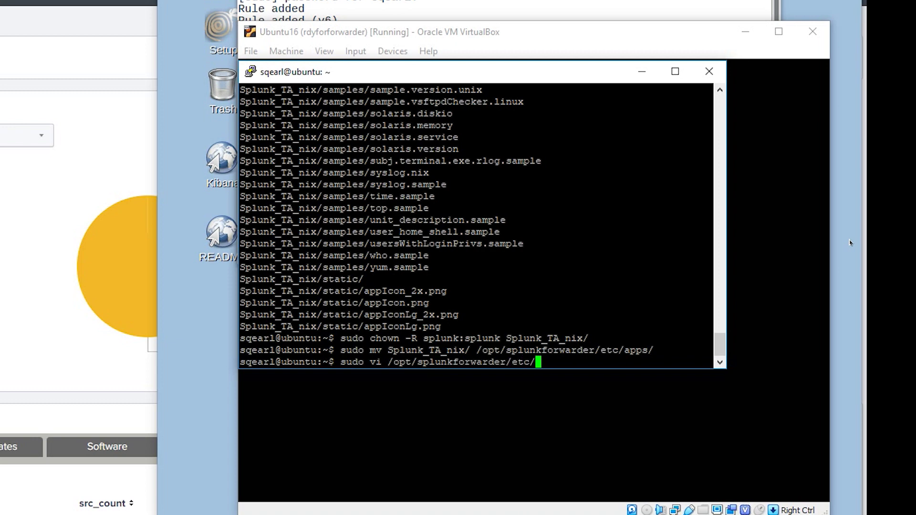
text(apps/Splunk_TA)
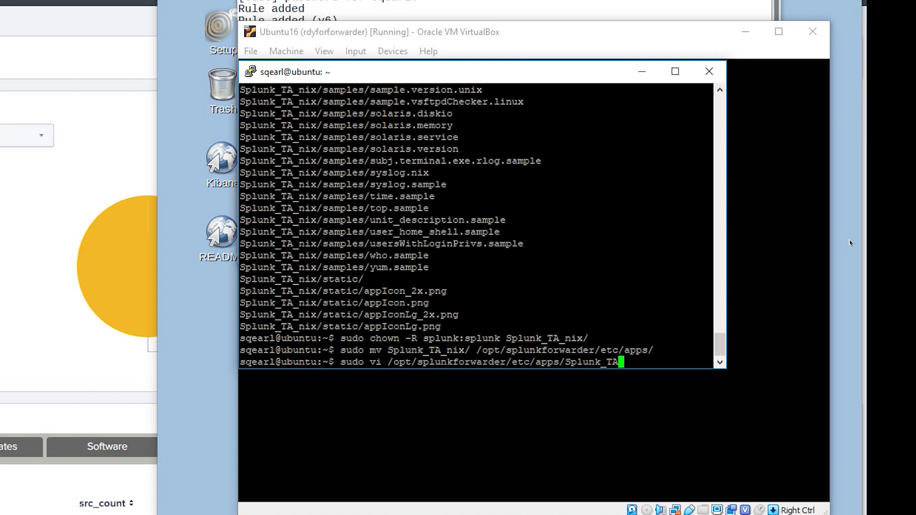
key(Tab)
text(de)
key(Tab)
text(input)
key(Tab)
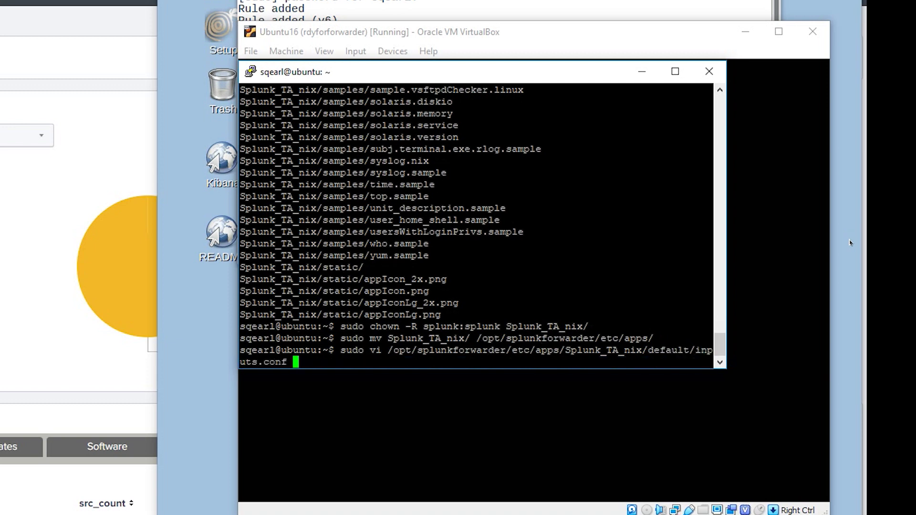
key(Return)
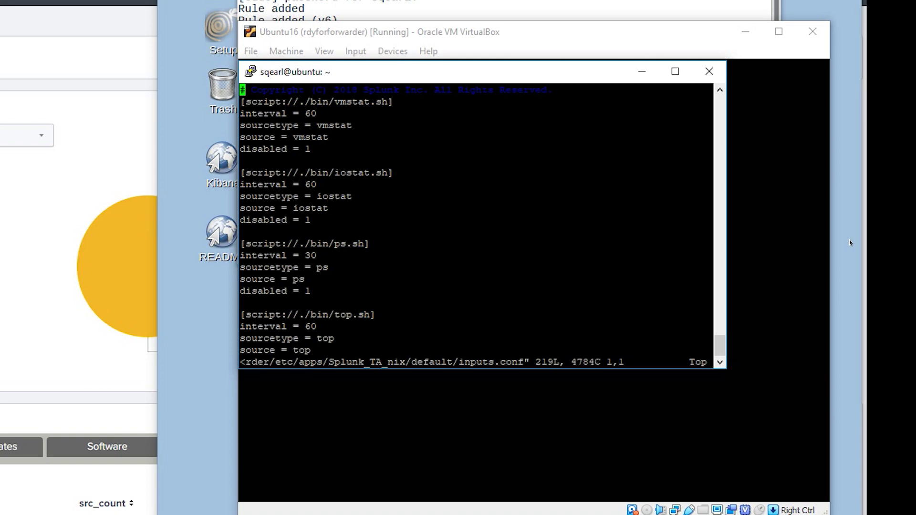
Step: Add an index=linux line to the ps script stanza and copy it
key(Down)
key(Down)
key(Down)
key(Down)
key(Down)
key(Down)
key(Down)
key(Down)
key(Down)
key(Down)
key(Down)
key(Down)
key(Down)
key(Down)
key(Down)
key(O)
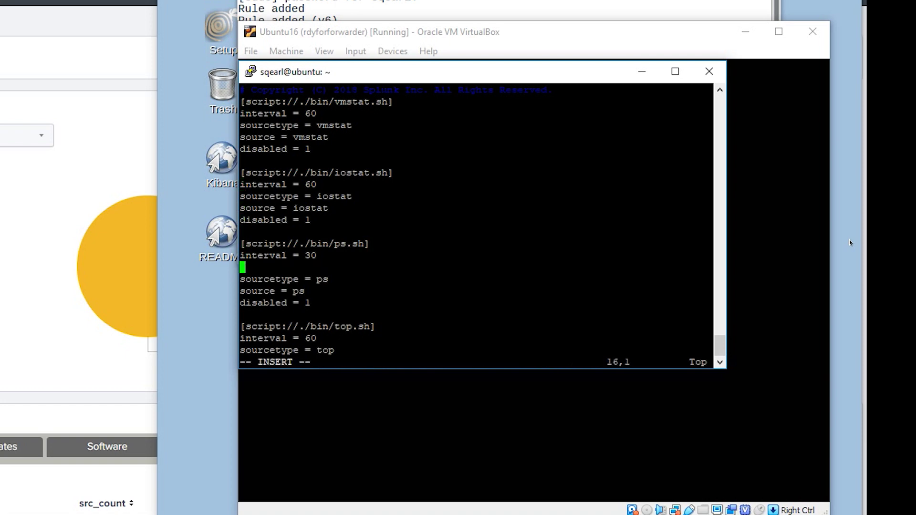
text(index=linux)
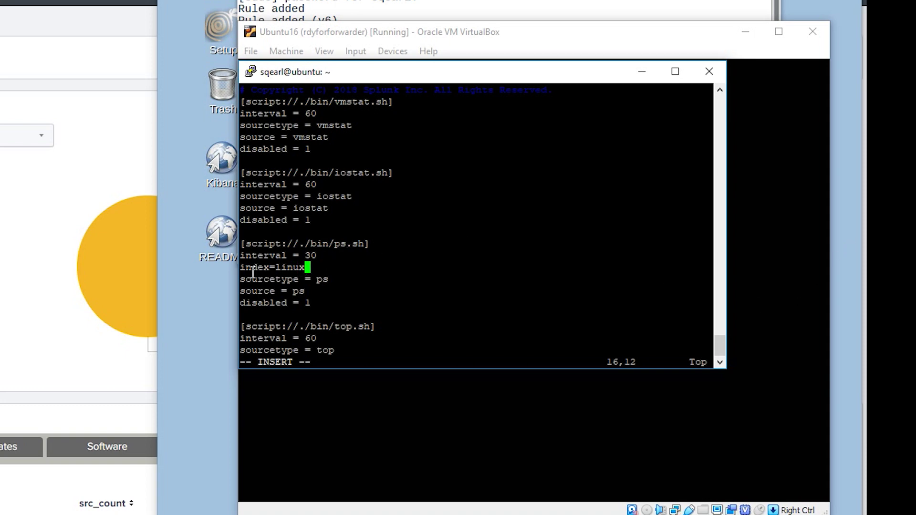
drag(240, 270, 304, 268)
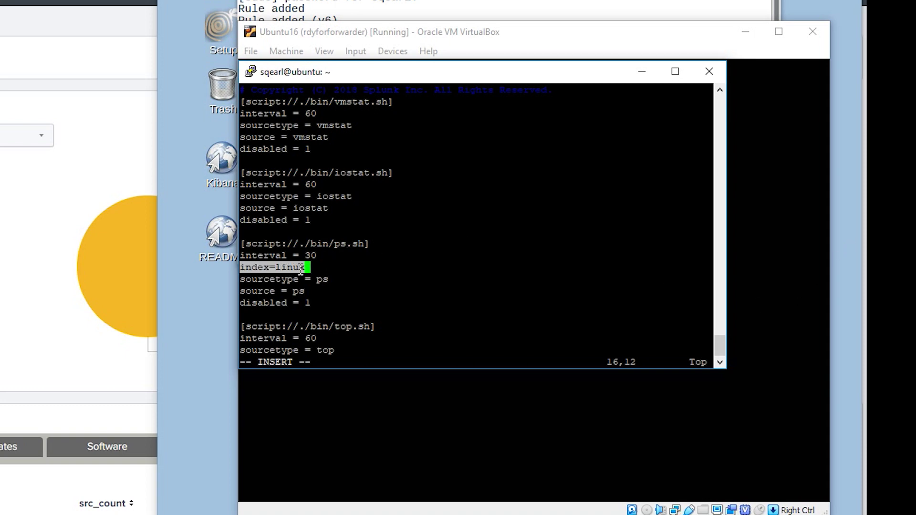
click(327, 261)
key(Escape)
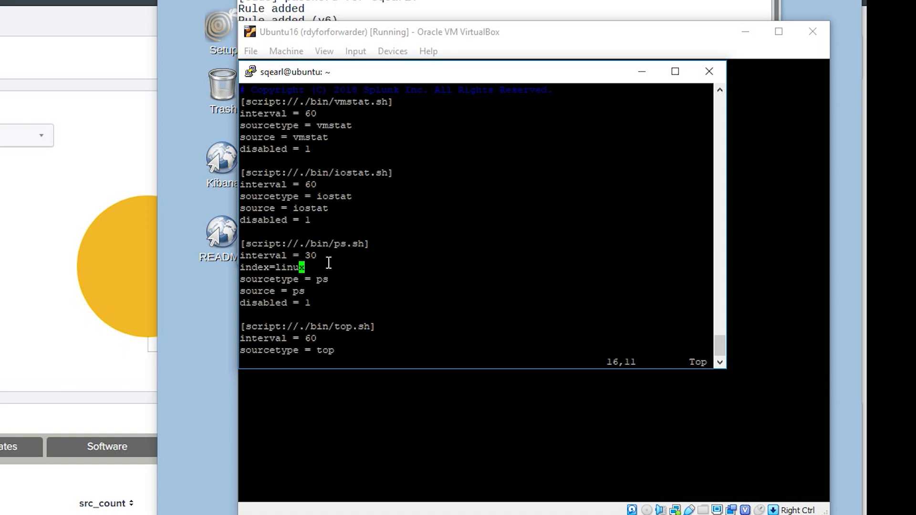
Step: Set the ps input's interval to 120 and disabled to 0
key(Down)
key(Down)
key(Up)
key(Up)
key(Up)
key(Right)
key(i)
key(Delete)
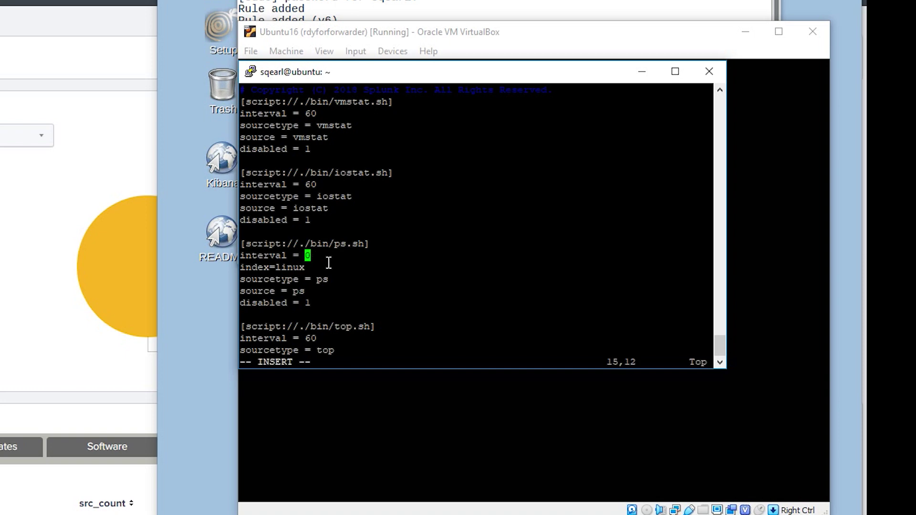
text(120)
key(Delete)
key(Down)
key(Down)
key(Down)
key(Down)
key(BackSpace)
text(0)
Step: Paste index=linux into the netstat stanza below its sourcetype
key(Page_Down)
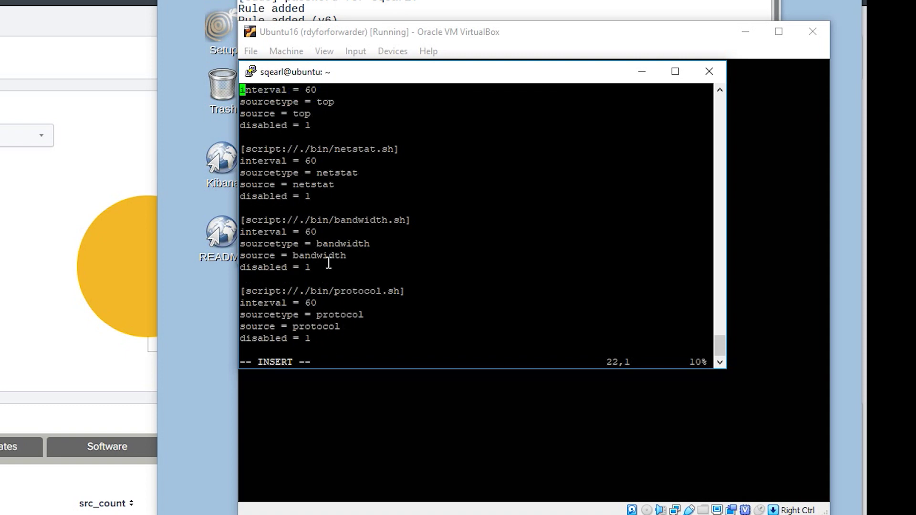
key(Down)
key(Down)
key(Down)
key(Down)
key(Down)
key(Down)
key(Down)
key(Escape)
key(p)
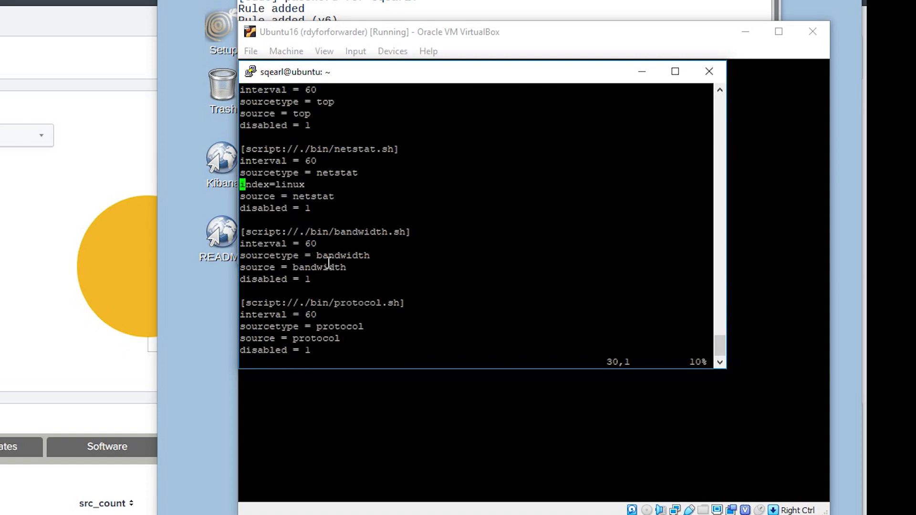
key(Down)
key(Right)
Step: Set netstat disabled to 0, and give openPorts index=linux with disabled 0
key(Right)
key(Right)
key(Down)
key(Right)
key(Right)
key(Right)
key(Right)
key(Right)
key(Right)
key(Right)
key(Right)
text(s0)
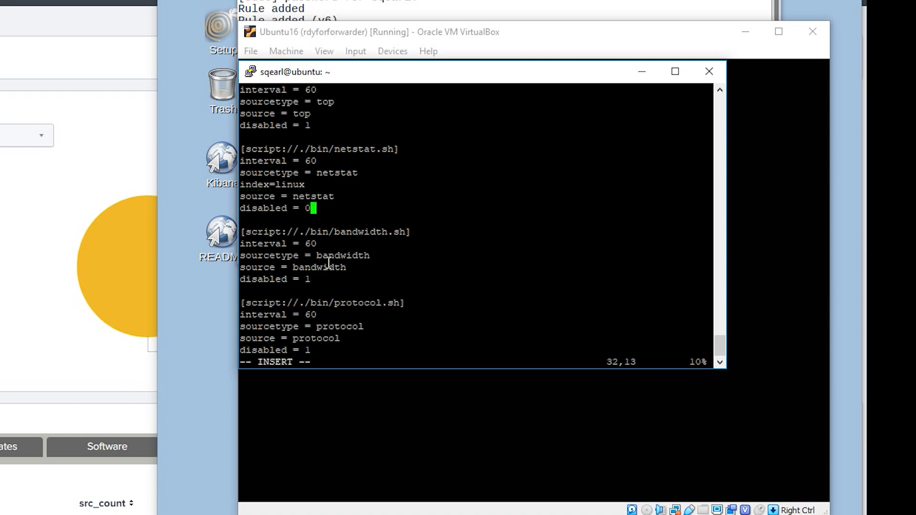
key(Page_Down)
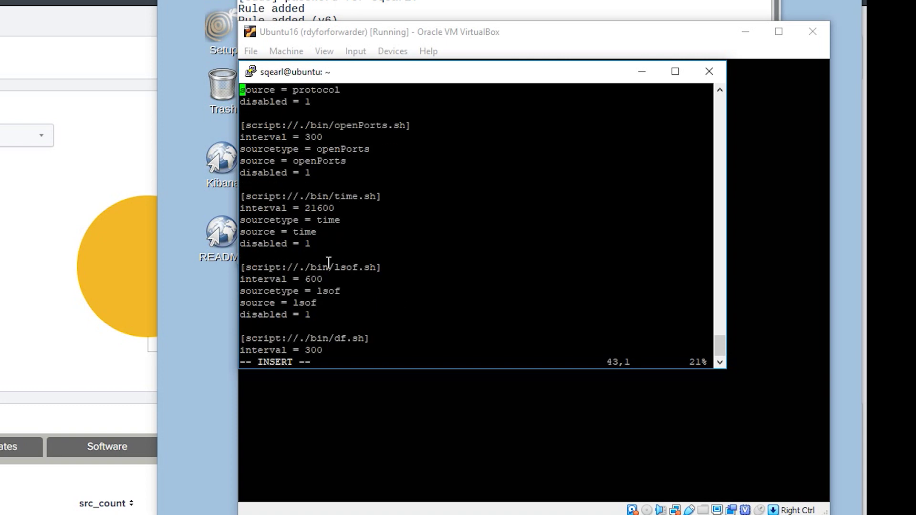
key(Down)
key(Down)
key(Down)
key(Down)
key(Down)
key(Escape)
key(p)
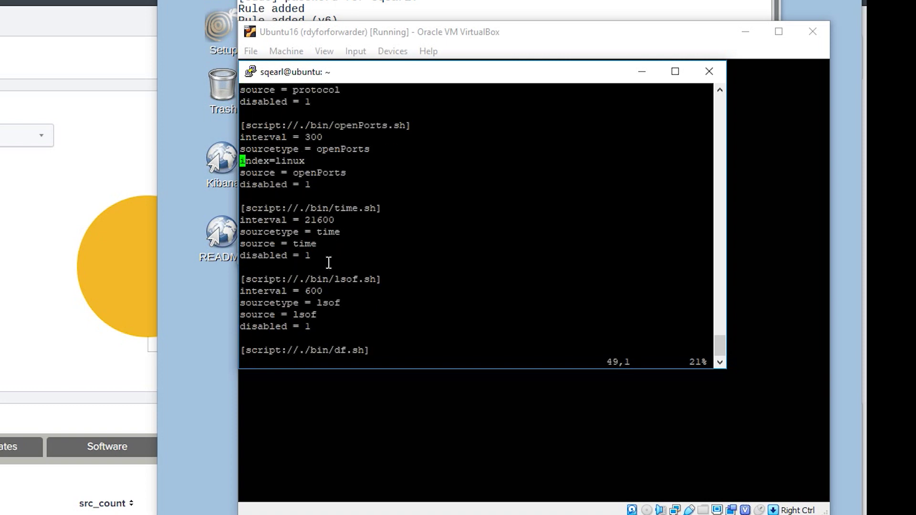
key(Down)
key(Down)
key(Right)
key(Right)
key(Right)
key(Right)
key(Right)
key(Right)
key(Right)
key(Right)
key(Right)
key(Right)
key(Right)
text(s0)
key(Escape)
Step: Add index=linux to the who stanza and set its disabled value to 0
key(Page_Down)
key(Down)
key(Down)
key(Down)
key(Down)
key(Down)
key(Down)
key(Down)
key(Down)
key(Down)
key(Down)
key(p)
key(Down)
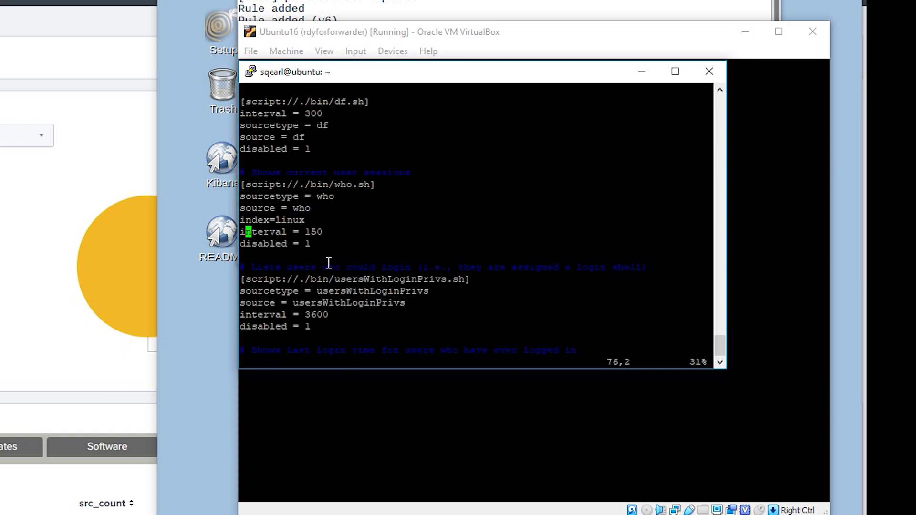
Step: Add index=linux to the /var/log monitor and set disabled to 0
key(Down)
key(Right)
key(Right)
key(Right)
key(Right)
key(Right)
key(Right)
key(Right)
key(Right)
key(Right)
key(Right)
key(Right)
text(s0)
key(Escape)
key(Page_Down)
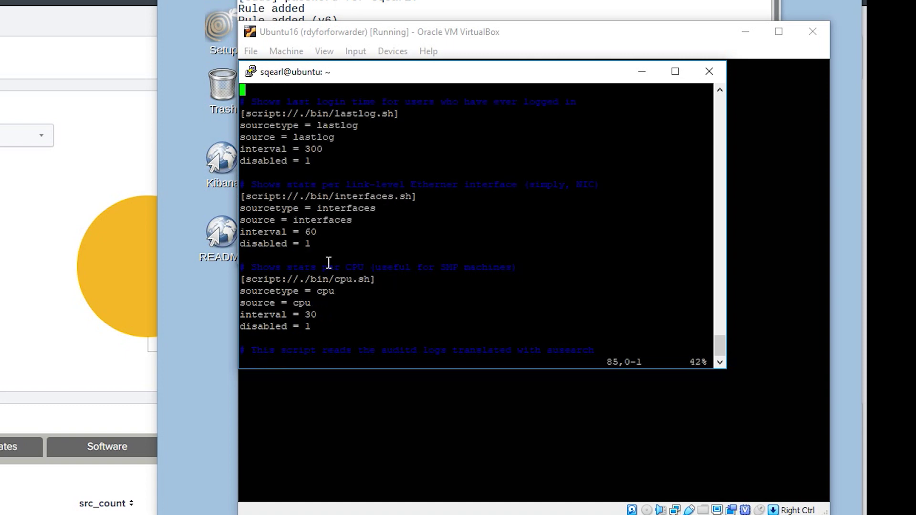
key(Page_Down)
Step: Add index=linux to root's bash_history monitor and change disabled from true to false
key(Page_Down)
key(Down)
key(Down)
key(Down)
key(Down)
key(Down)
key(p)
key(Down)
key(Right)
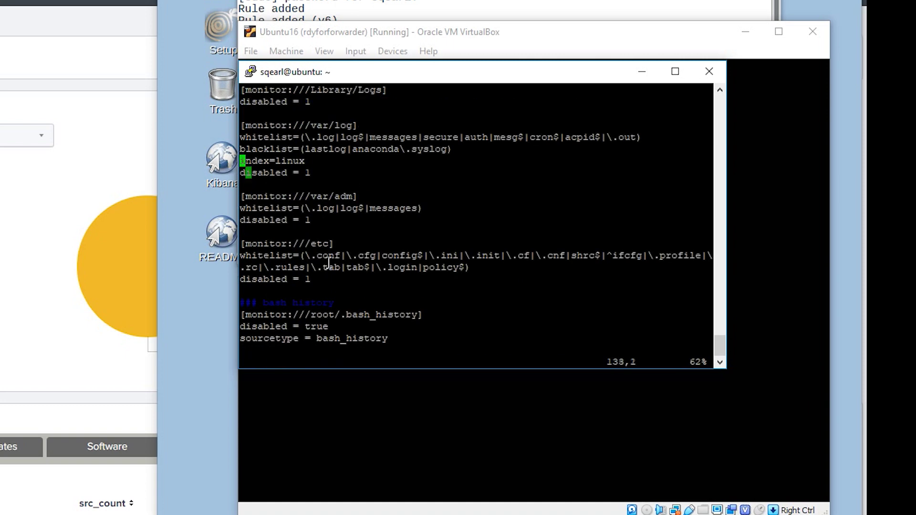
key(Right)
key(Right)
key(Right)
key(Right)
key(Right)
key(Right)
key(Right)
key(Right)
key(Right)
key(Right)
text(s0)
key(Escape)
key(Page_Down)
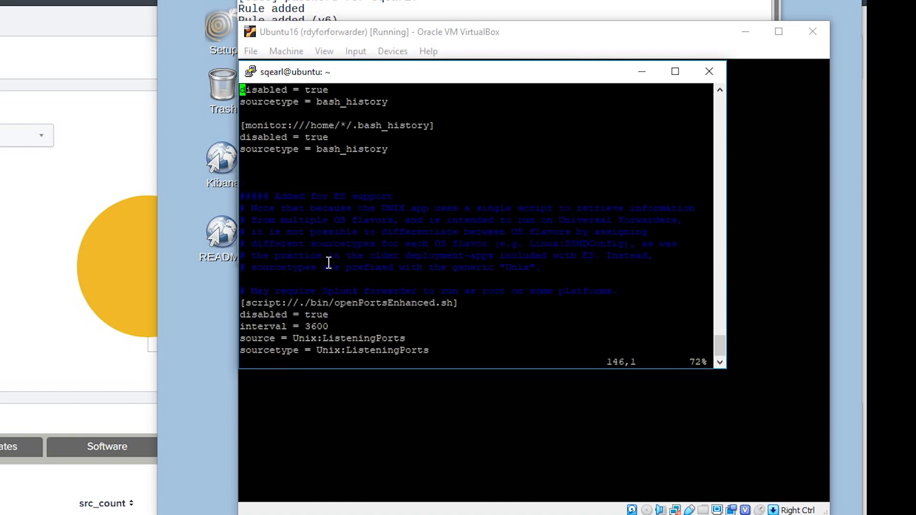
key(Up)
key(Up)
key(Up)
key(Up)
key(Up)
key(Up)
key(Up)
key(Down)
key(Down)
key(Down)
key(Down)
key(Down)
key(Down)
key(Down)
key(p)
key(Up)
key(Right)
key(Right)
key(Right)
key(Right)
key(Right)
key(Right)
key(Right)
key(Right)
key(Right)
key(Right)
key(Right)
key(i)
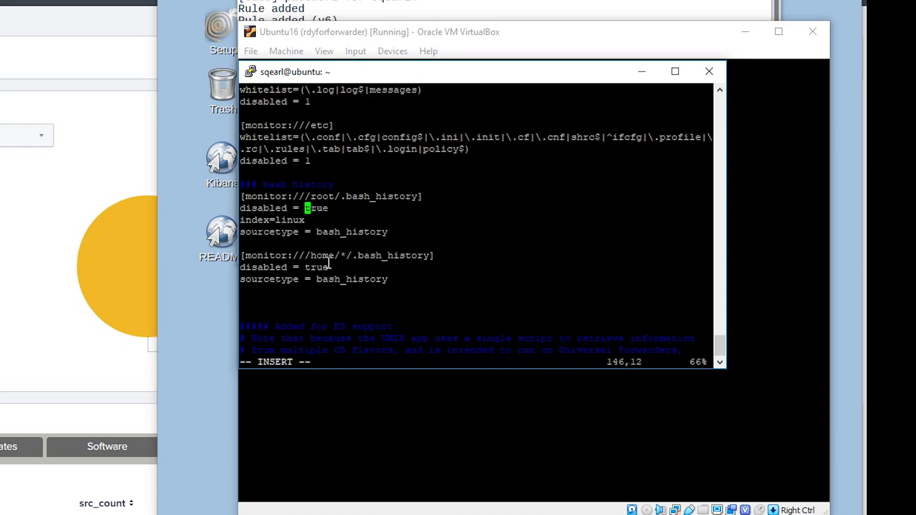
key(Delete)
key(Delete)
key(Delete)
key(Delete)
text(false)
key(Escape)
Step: Add index=linux to the home bash_history monitor and set disabled to false
key(Down)
key(Down)
key(Down)
key(Down)
key(Down)
key(p)
key(Up)
key(Right)
key(Right)
key(Right)
key(Right)
key(Right)
key(Right)
key(Right)
key(Right)
key(Right)
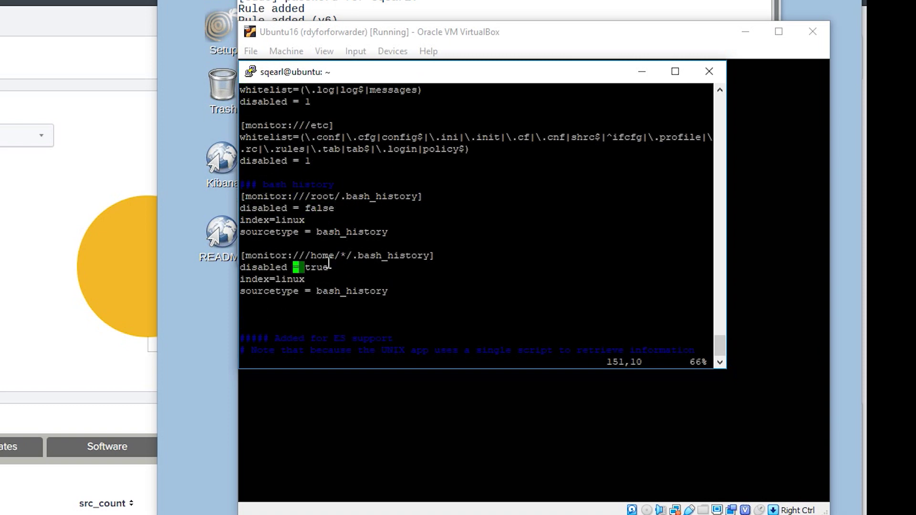
key(Right)
key(Right)
key(i)
key(Delete)
key(Delete)
key(Delete)
key(Delete)
text(false)
key(Escape)
Step: Review the rest of inputs.conf, then save and quit vi with :wq!
key(Page_Down)
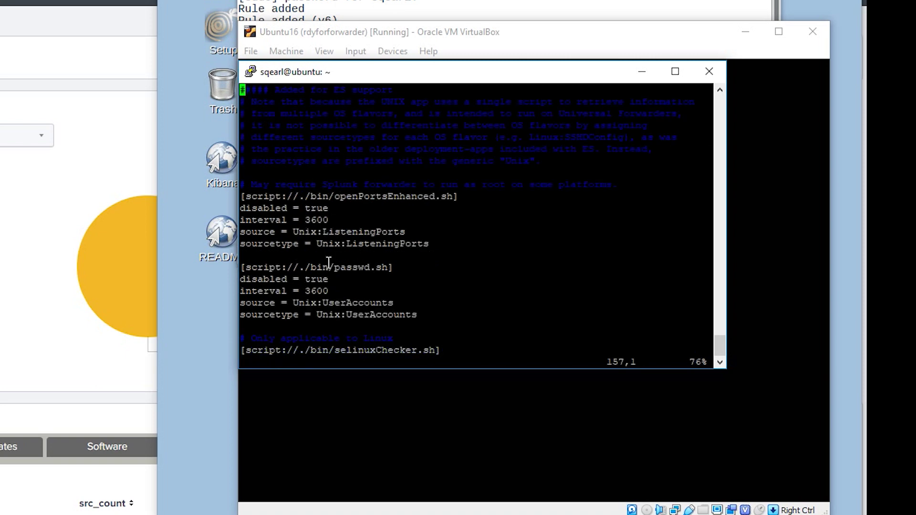
key(Page_Down)
key(Page_Down)
key(Page_Down)
key(Page_Up)
key(Page_Up)
key(Page_Up)
key(Page_Up)
key(Page_Up)
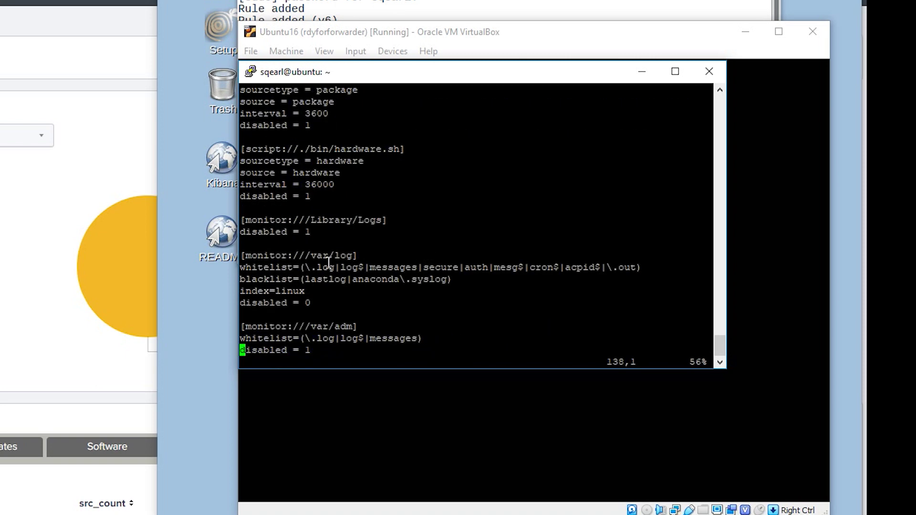
text(:wq!)
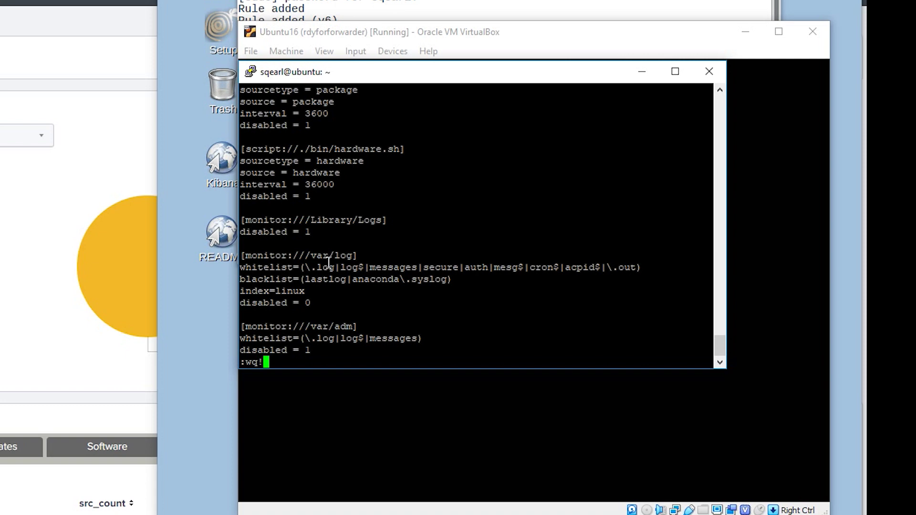
key(Return)
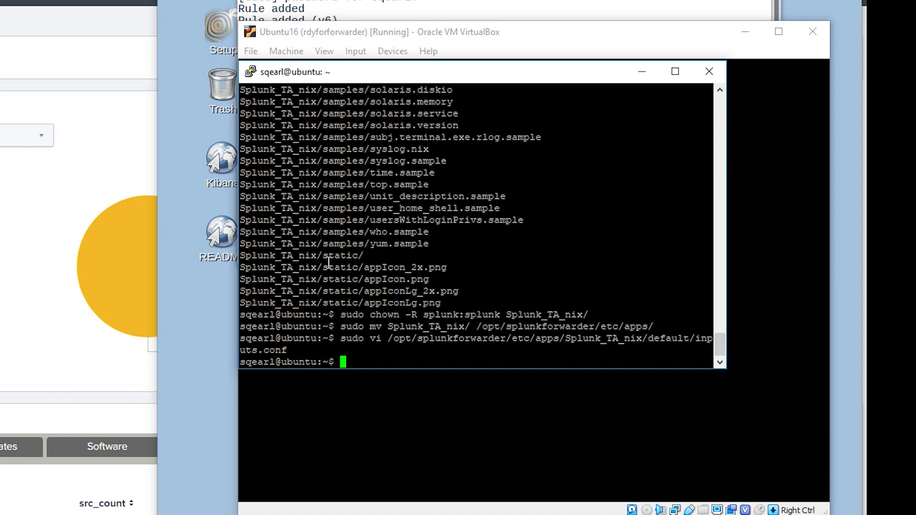
Step: Change to /opt/splunkforwarder/etc/apps and list it with ls -lah, showing Splunk_TA_nix
text(cd /opt/spl)
key(Tab)
text(e)
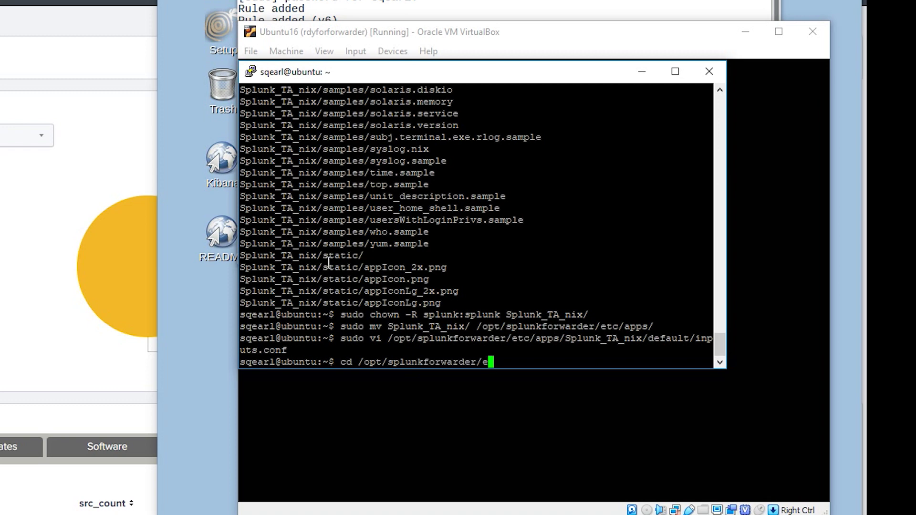
key(Tab)
text(ap)
key(Tab)
key(Return)
text(ls -l)
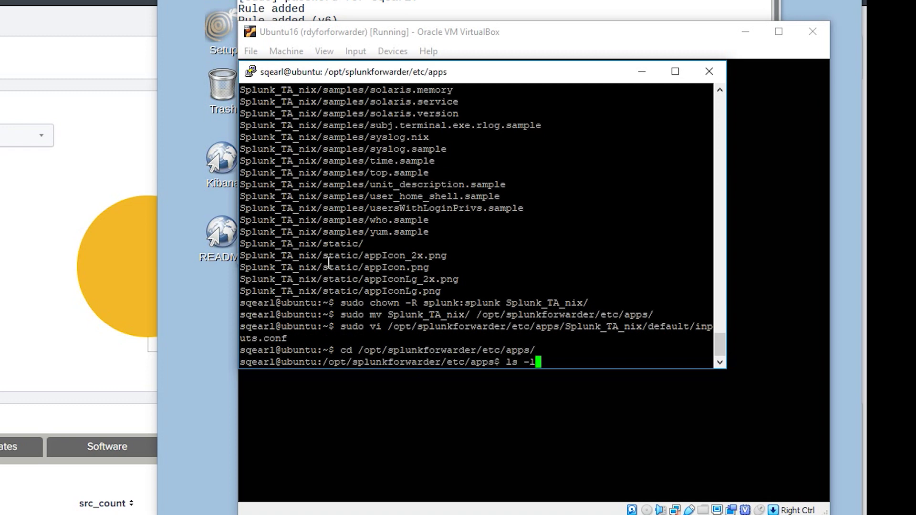
text(ah)
key(Return)
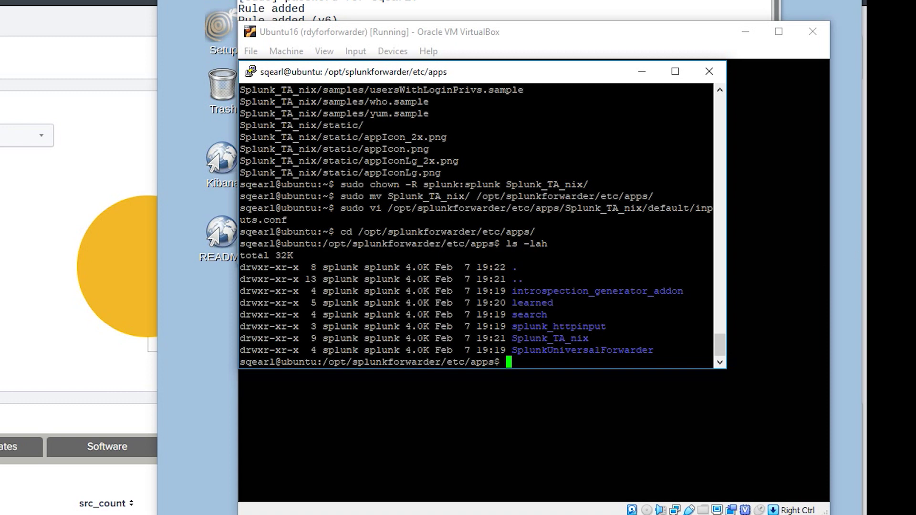
Step: Move up to the splunkforwarder folder and list its contents
text(cd ../../)
key(Return)
text(./)
key(BackSpace)
key(BackSpace)
text(/)
key(Tab)
key(Tab)
text(n)
key(BackSpace)
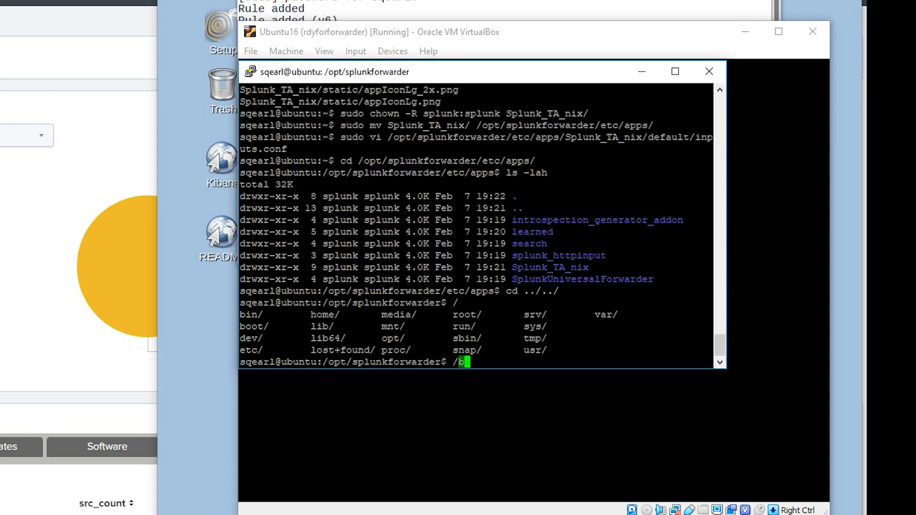
key(BackSpace)
text(ls)
key(Return)
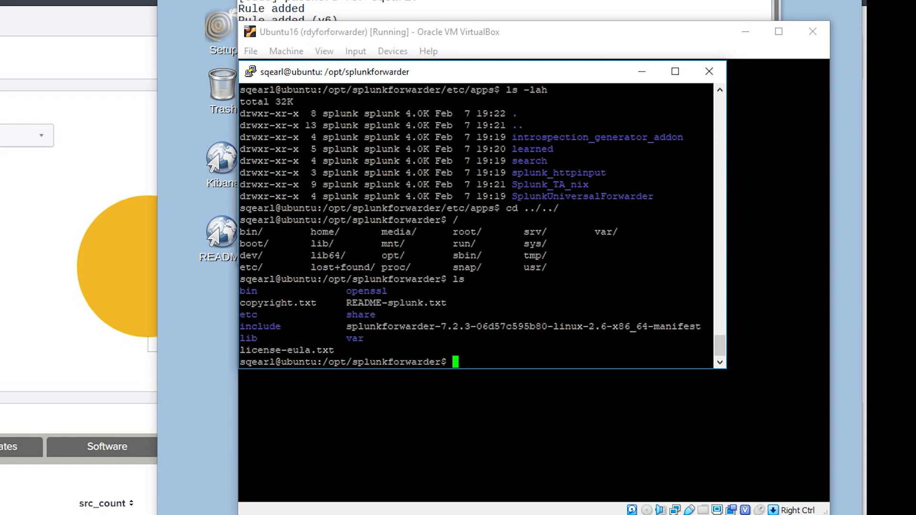
Step: Restart the forwarder from its bin folder with sudo ./splunk restart
text(cd bin/)
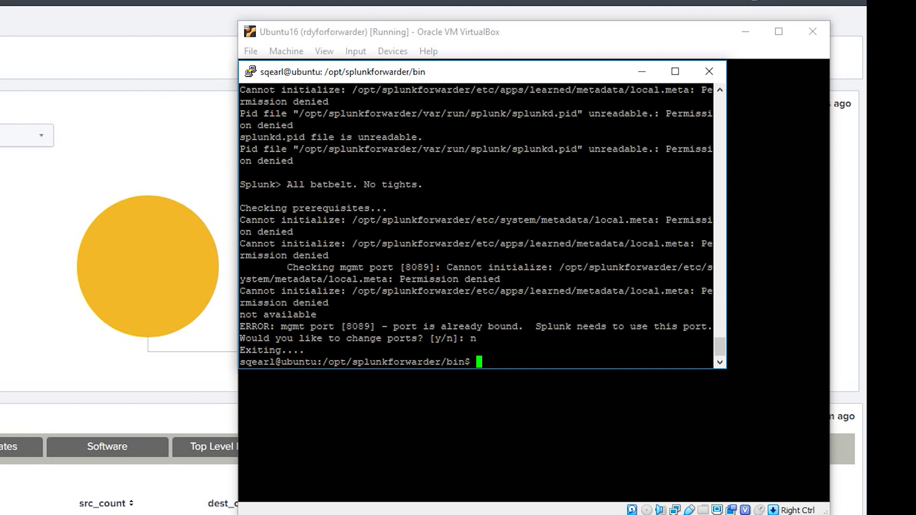
text(sudo ./splunk)
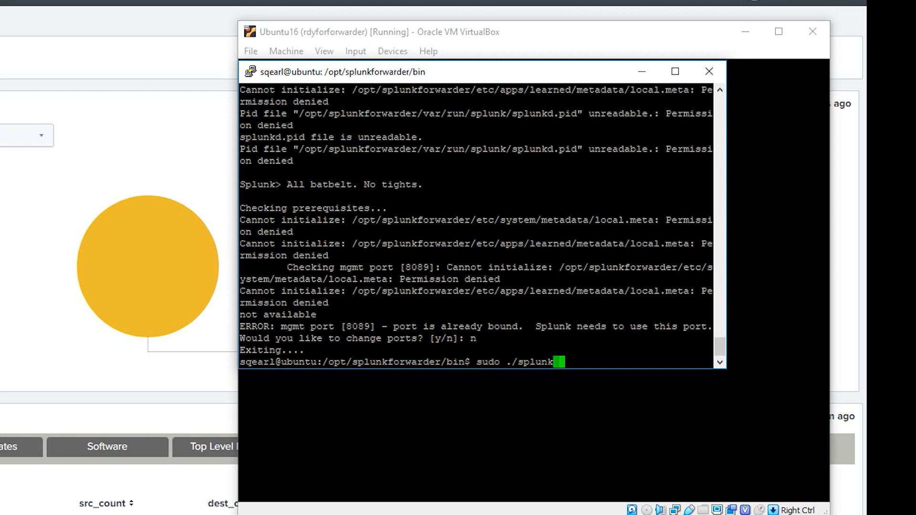
text( restart)
key(Return)
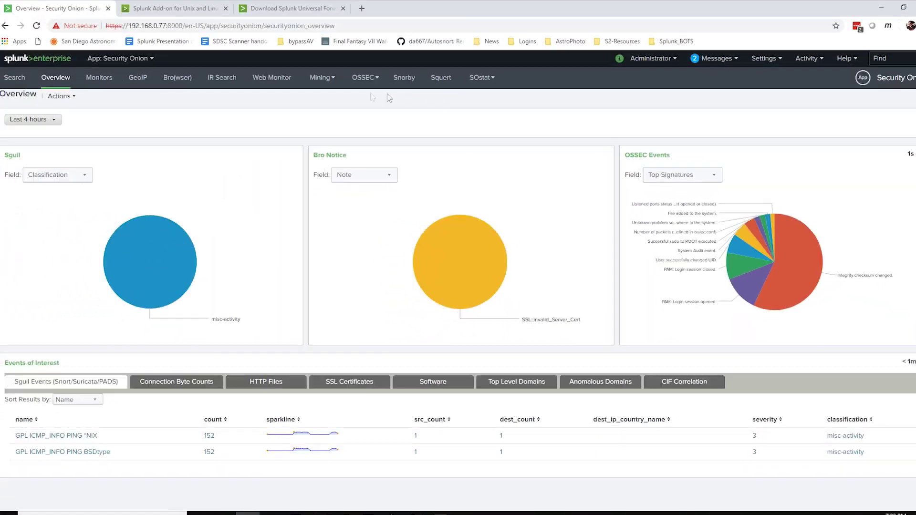
Step: Search index=linux in Search & Reporting and show the sourcetype field's value breakdown
click(144, 61)
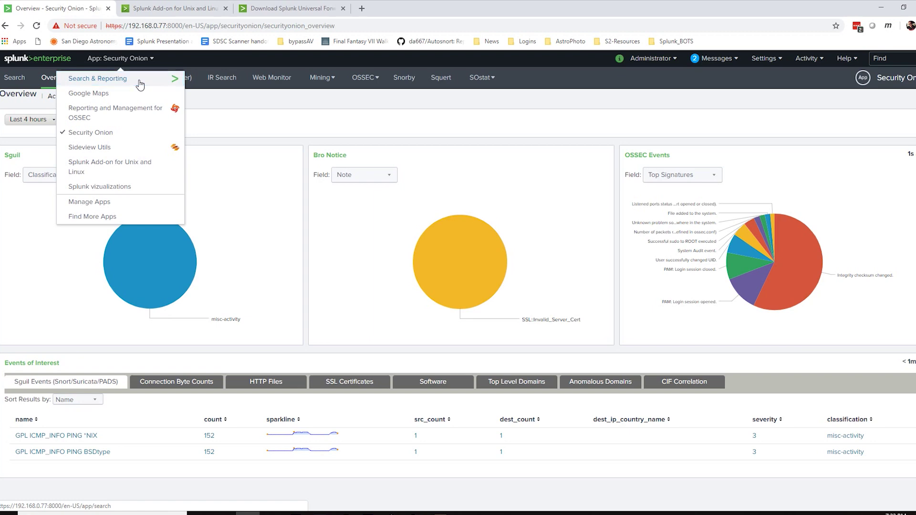
click(143, 78)
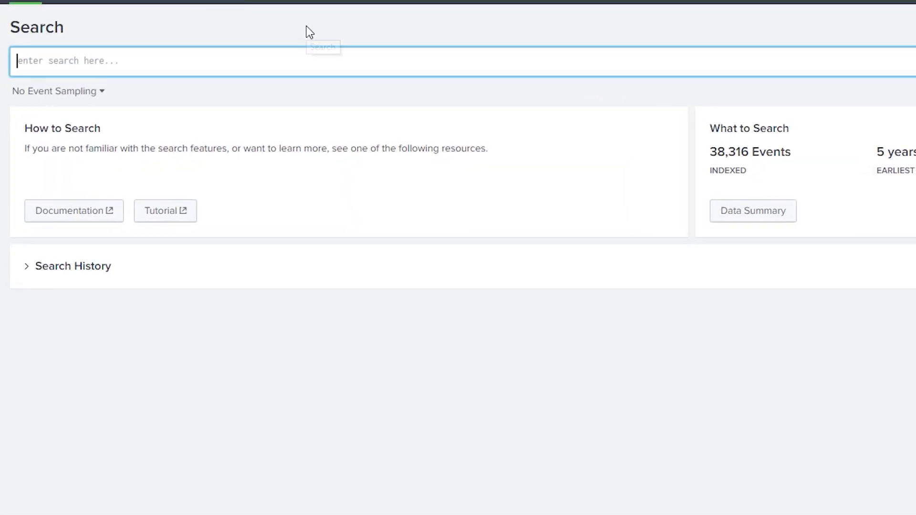
text(index=linux)
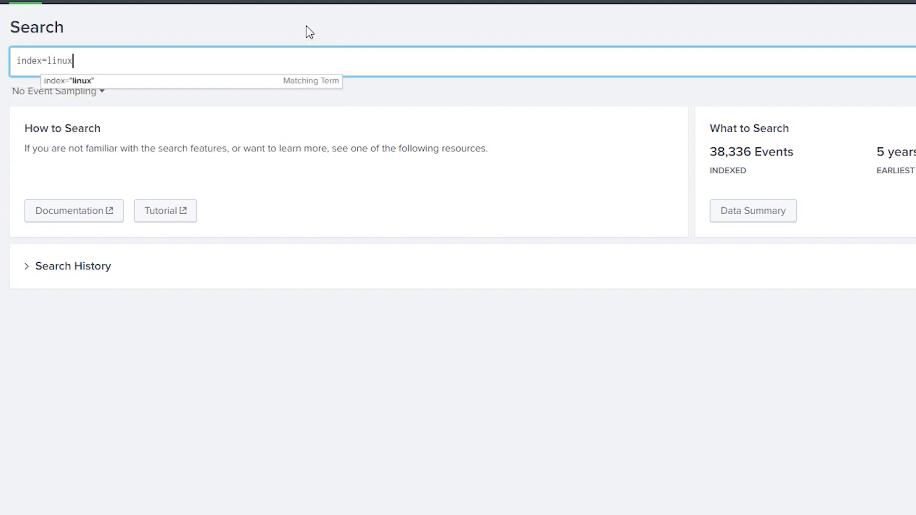
key(Return)
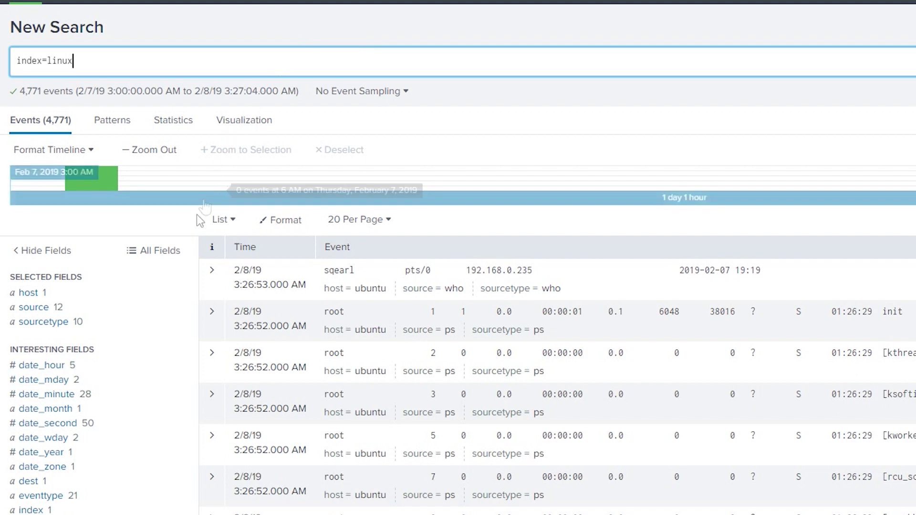
click(46, 322)
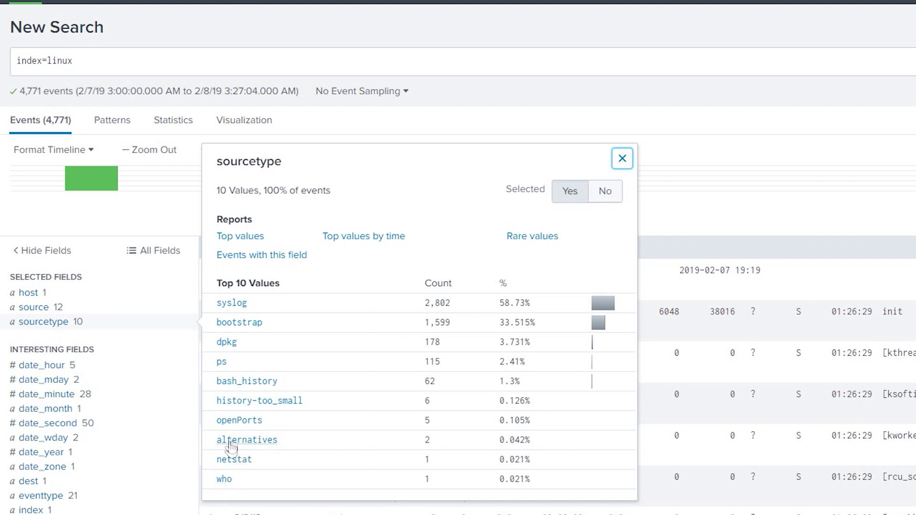
Step: Filter the linux index results to the bash_history sourcetype and scroll through its events
click(241, 385)
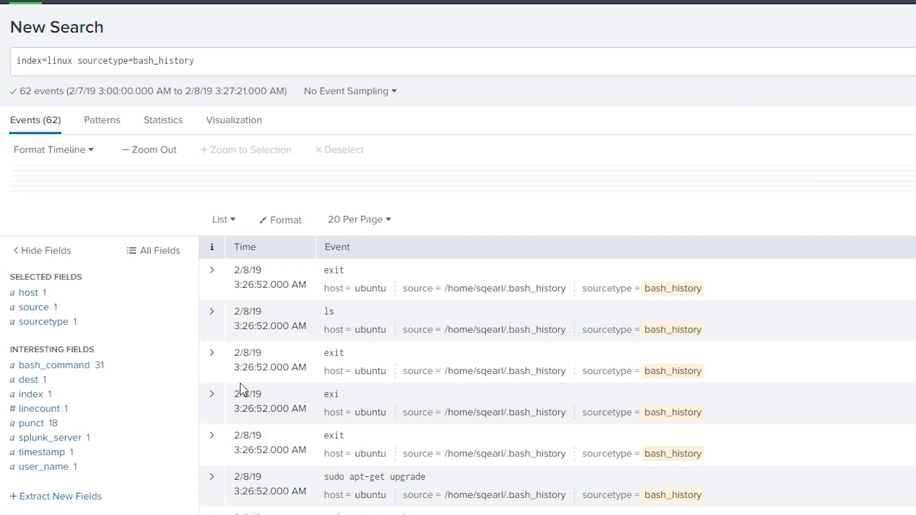
scroll(239, 382, down, 1)
scroll(313, 172, down, 2)
scroll(327, 209, down, 5)
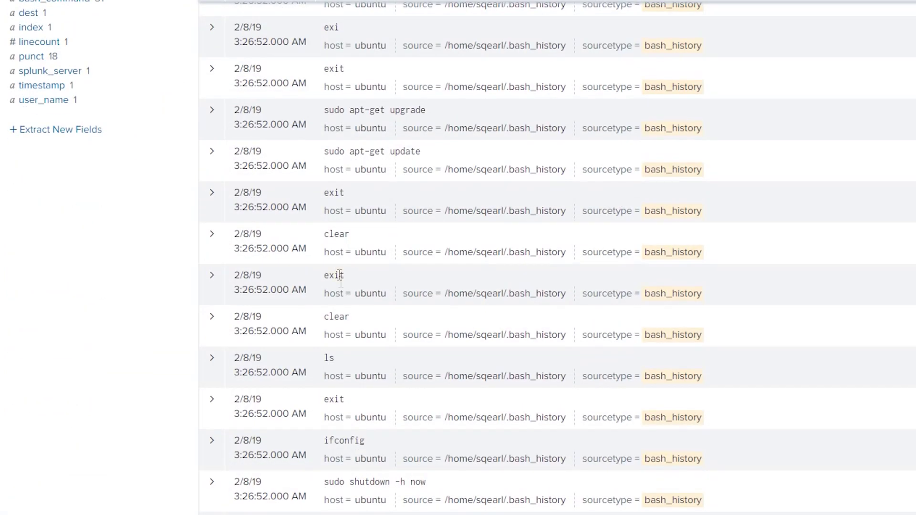
scroll(337, 415, up, 10)
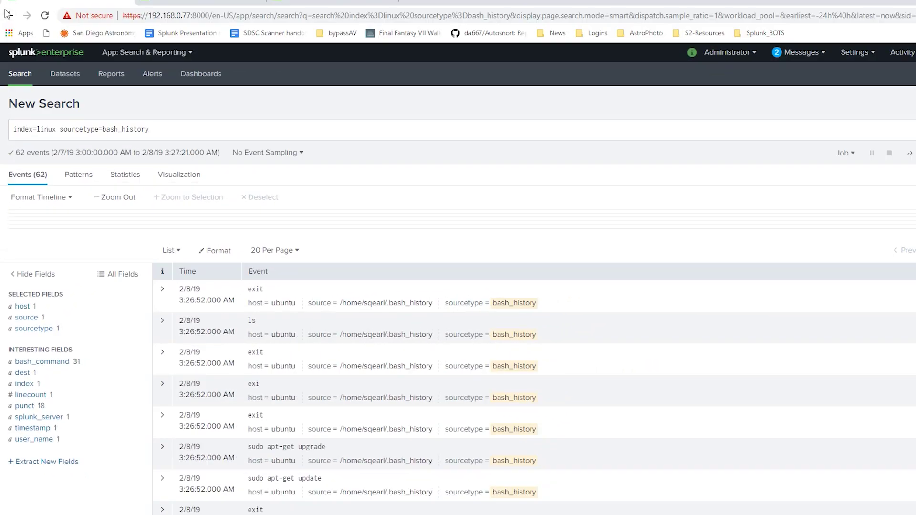
Step: Return to the full index=linux search and filter to the netstat sourcetype instead
click(9, 15)
scroll(113, 181, down, 4)
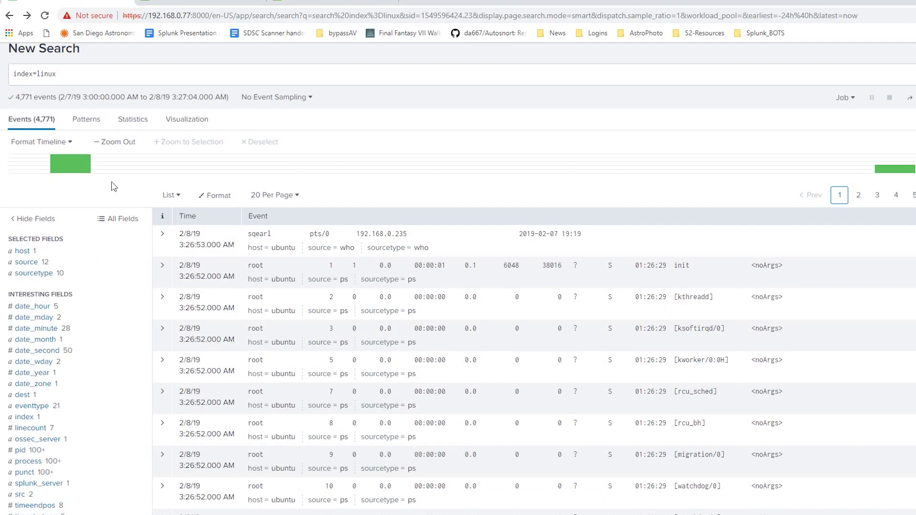
scroll(113, 186, up, 2)
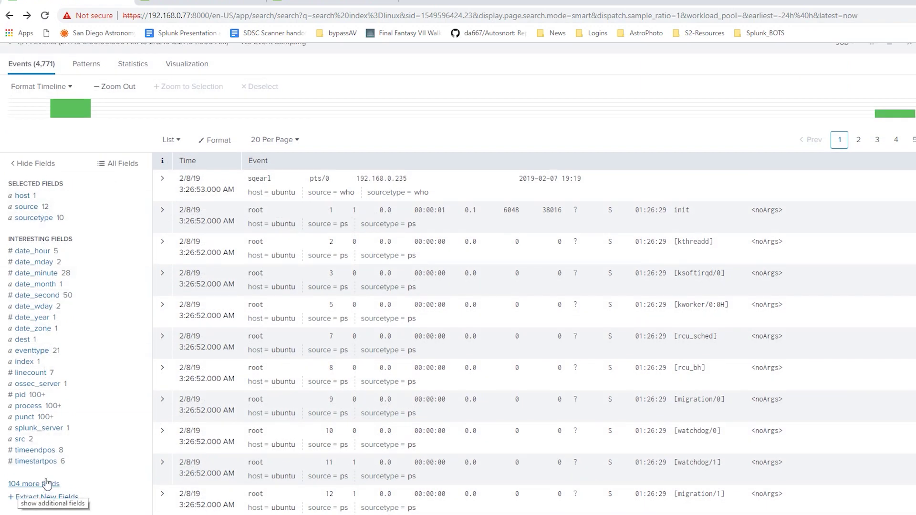
click(48, 222)
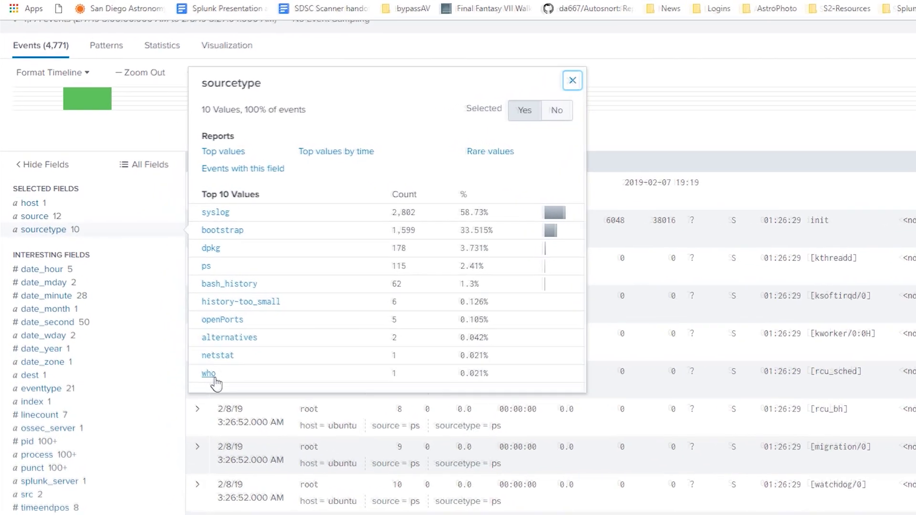
click(218, 355)
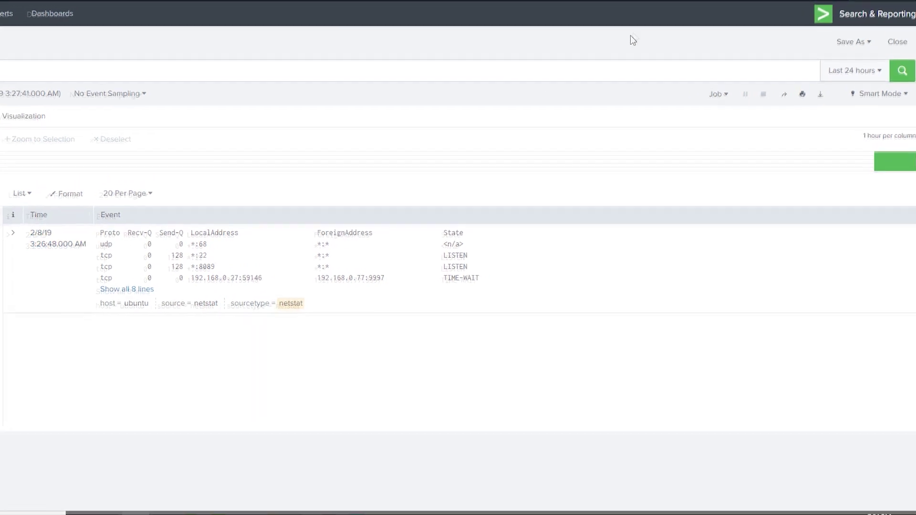
Step: Go to Settings > Access controls > Users and open the admin account for editing
click(701, 12)
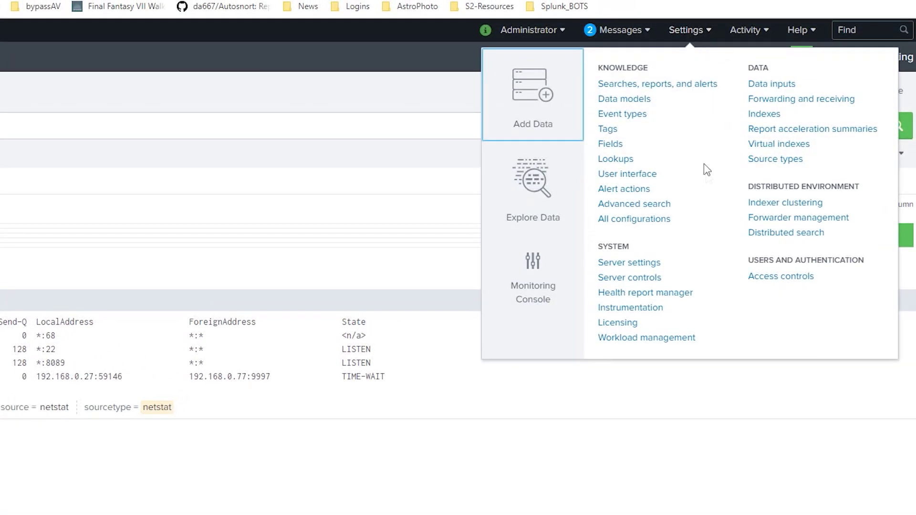
click(794, 278)
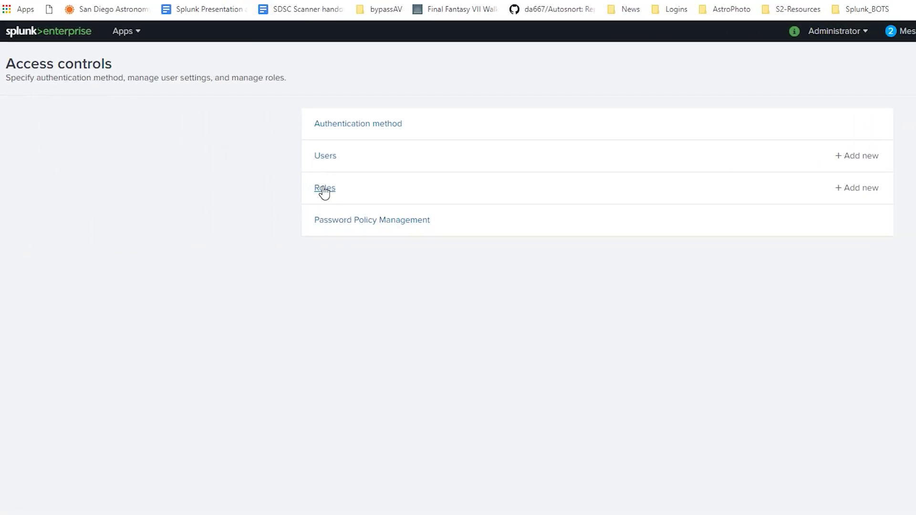
click(329, 157)
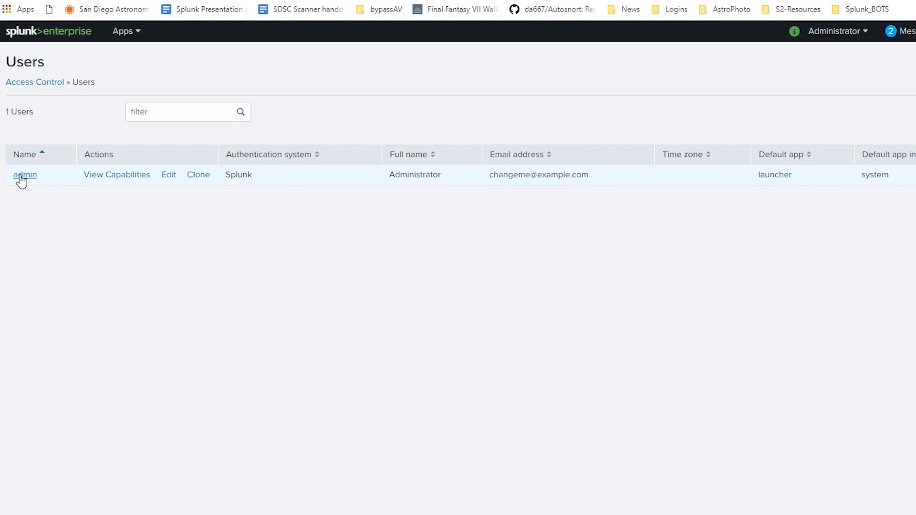
click(169, 175)
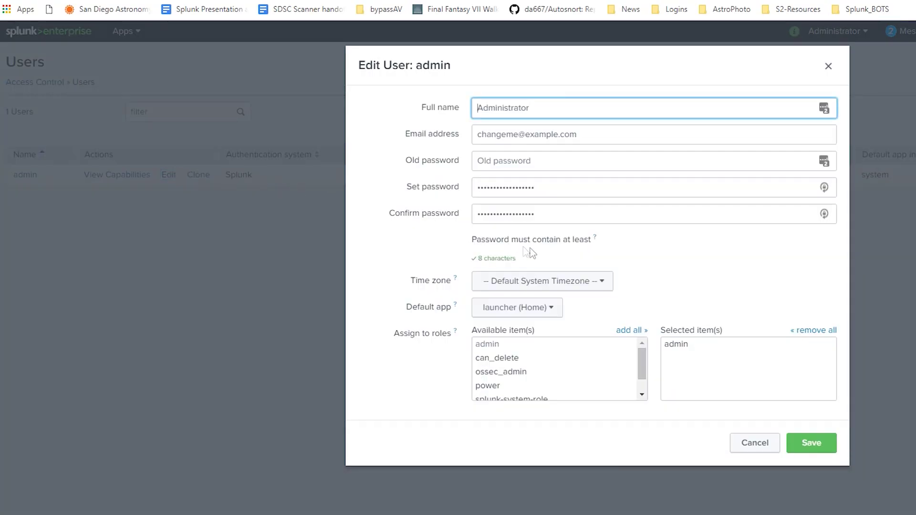
Step: Set admin's time zone to (GMT-08:00) Pacific Time (US & Canada), saving with the old password
click(593, 283)
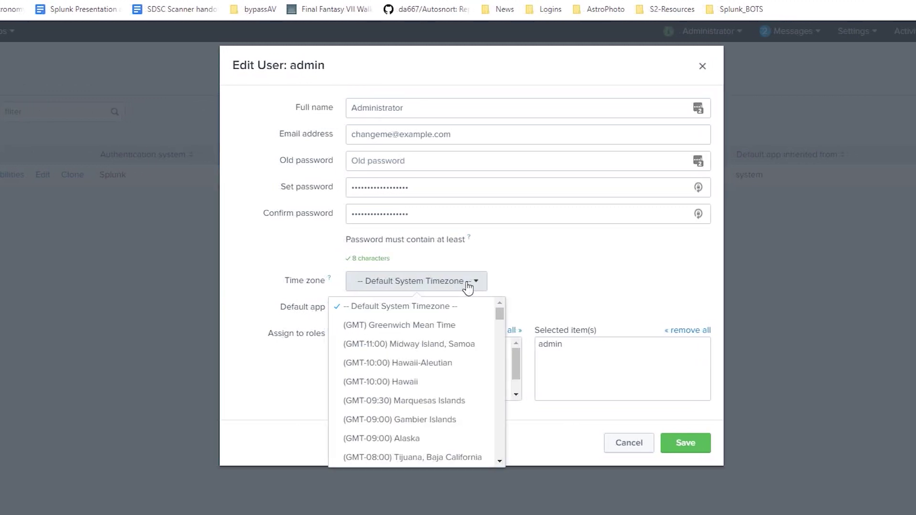
scroll(470, 333, down, 3)
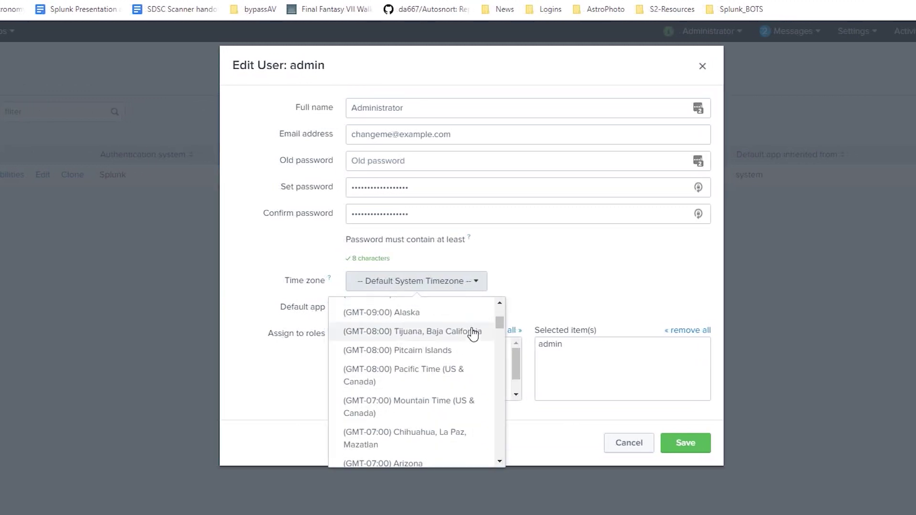
click(457, 375)
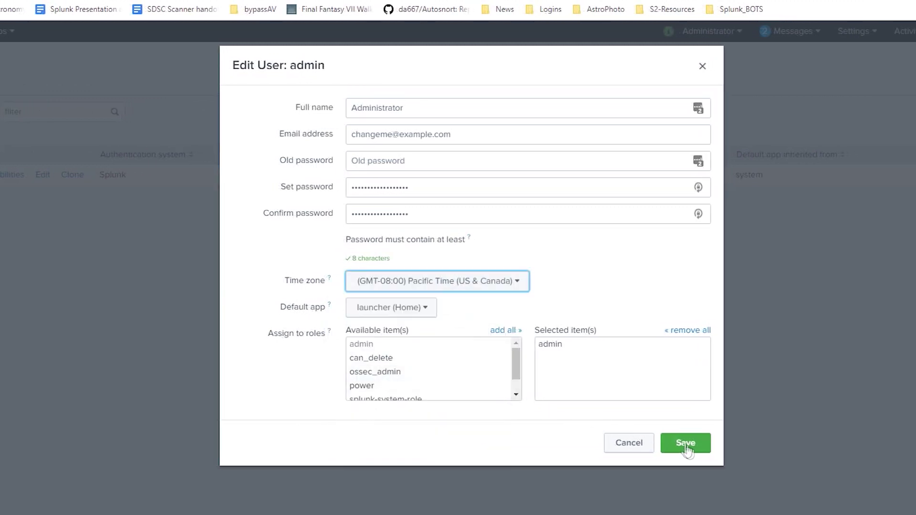
click(696, 450)
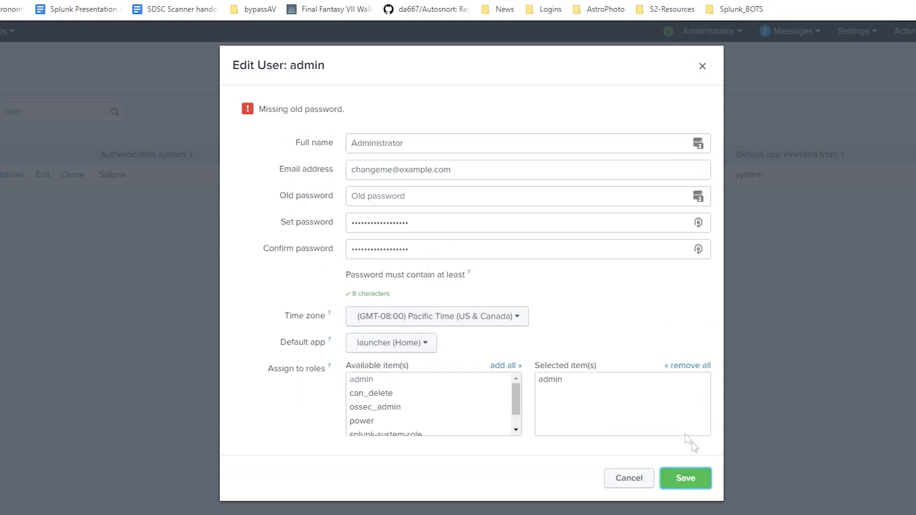
click(434, 198)
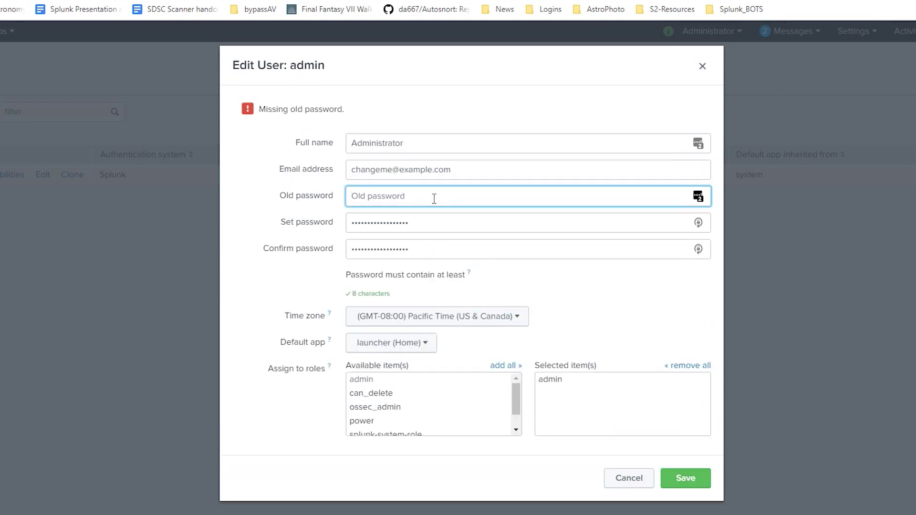
text(c)
click(698, 483)
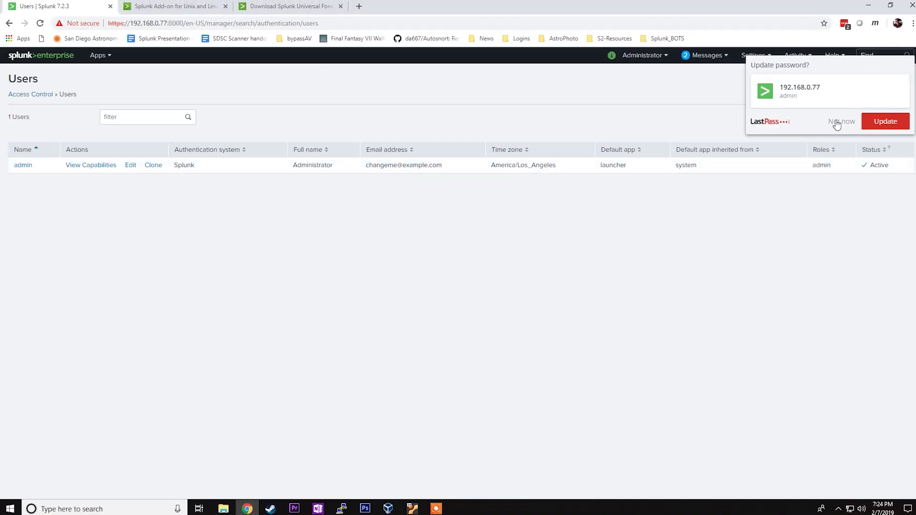
click(838, 123)
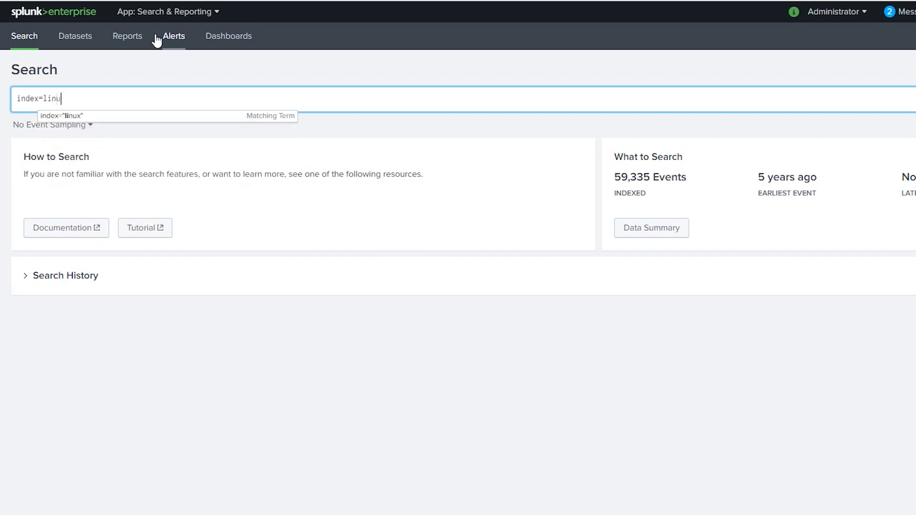
Step: Rerun index=linux and review the sourcetype breakdown of the 4,772 events
text(x)
key(Return)
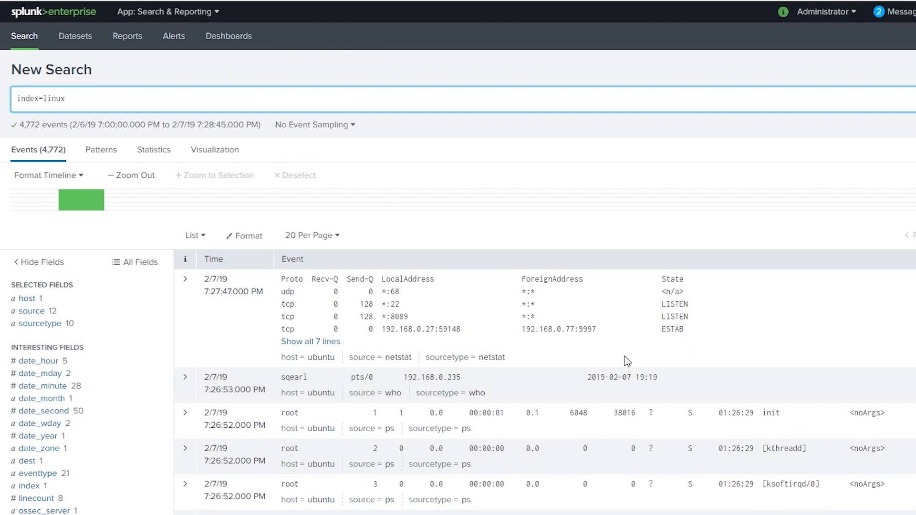
scroll(625, 360, down, 4)
click(53, 138)
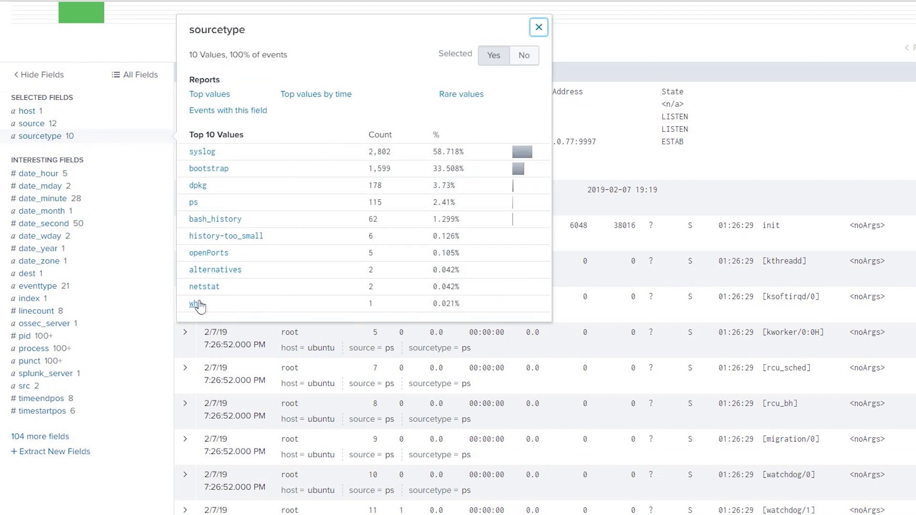
click(822, 153)
scroll(820, 152, up, 4)
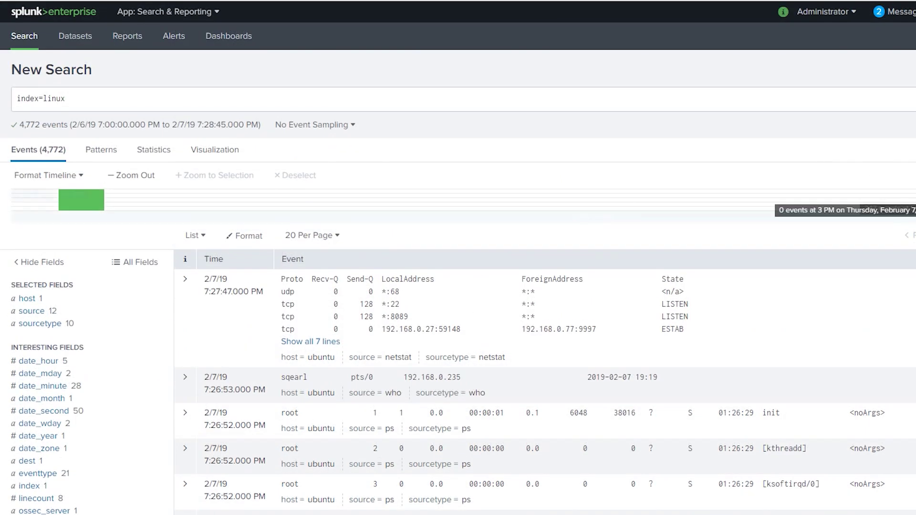